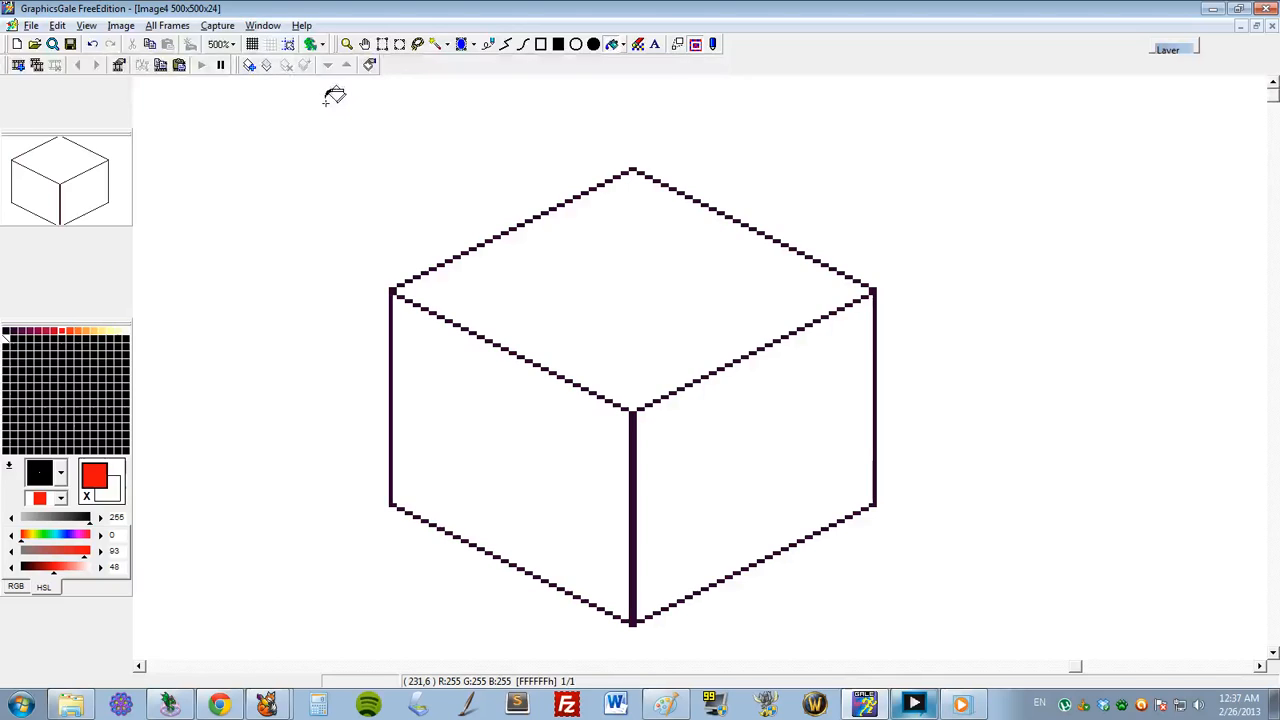
Flood-fill the left, right and top faces of the outlined cube with bright red (ED0909)
{"action": "left_click", "coordinate": [61, 333]}
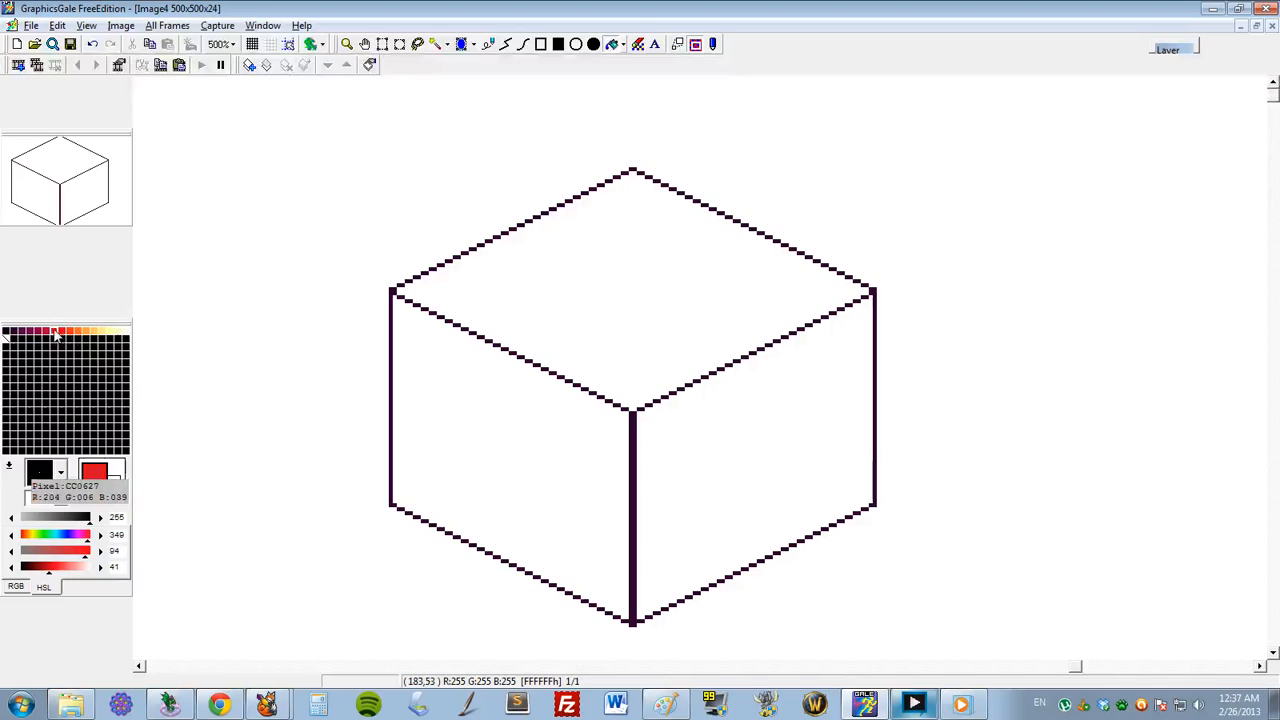
{"action": "left_click", "coordinate": [447, 412]}
{"action": "left_click", "coordinate": [704, 456]}
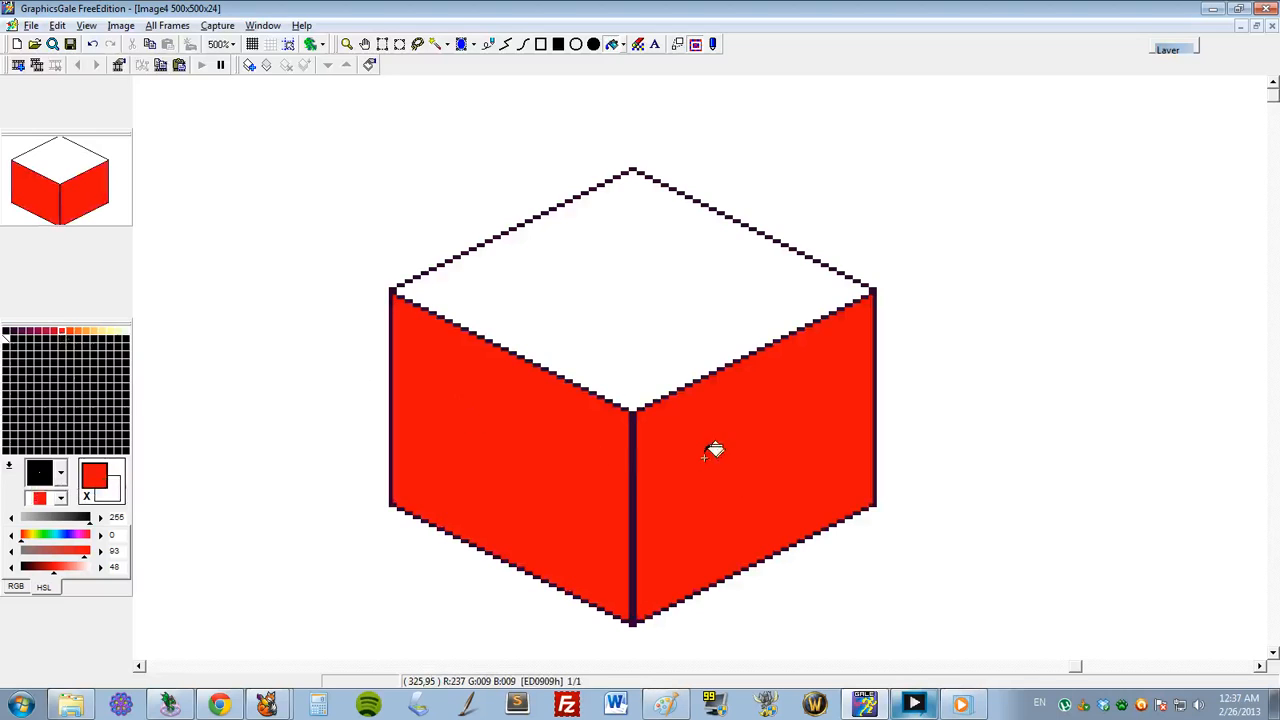
{"action": "left_click", "coordinate": [650, 335]}
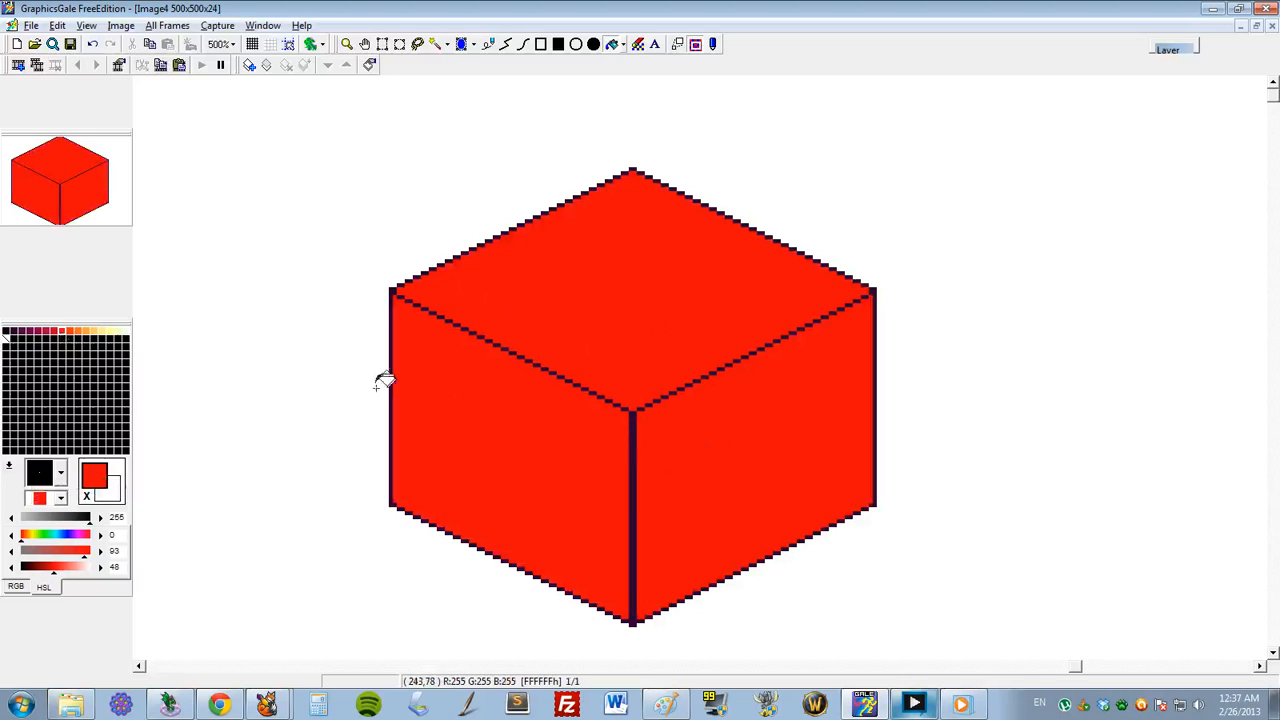
Draw a small pale yellow arrow on the blank canvas, pointing down and right toward the cube to mark the light direction
{"action": "left_click", "coordinate": [101, 332]}
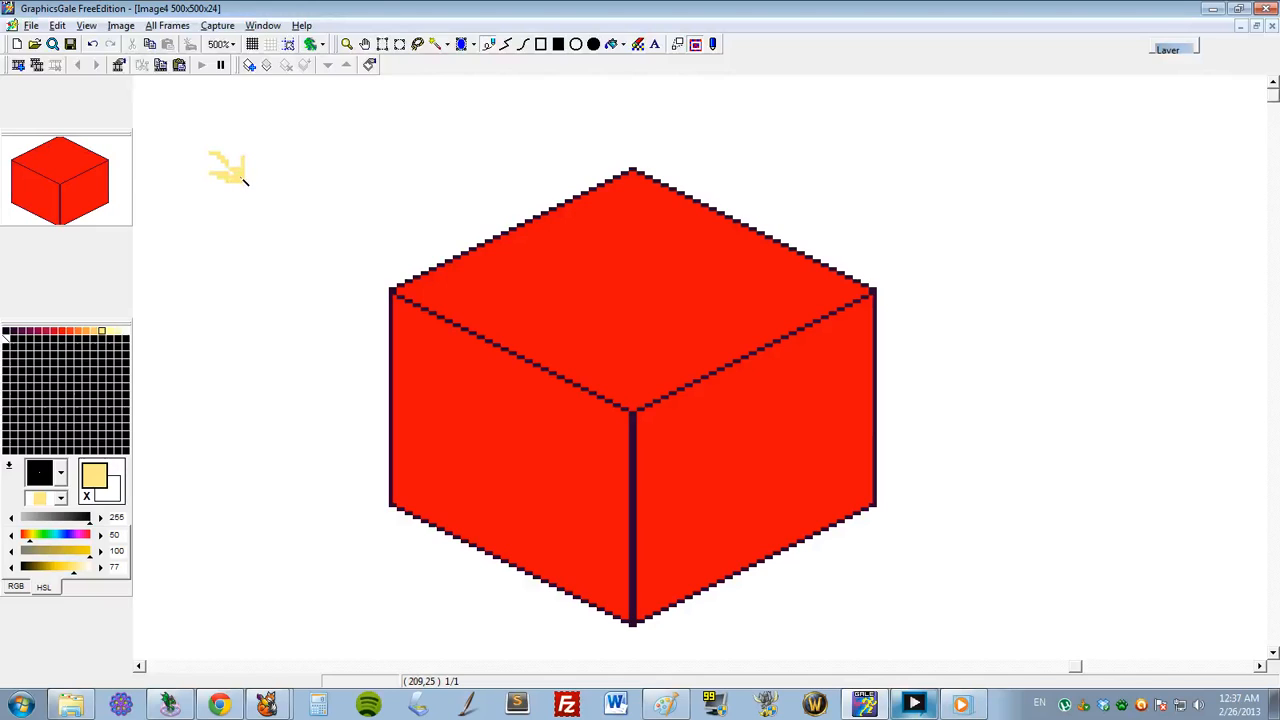
Flood-fill the cube's top face with the lighter orange FF6E26 from the palette
{"action": "left_click", "coordinate": [470, 381]}
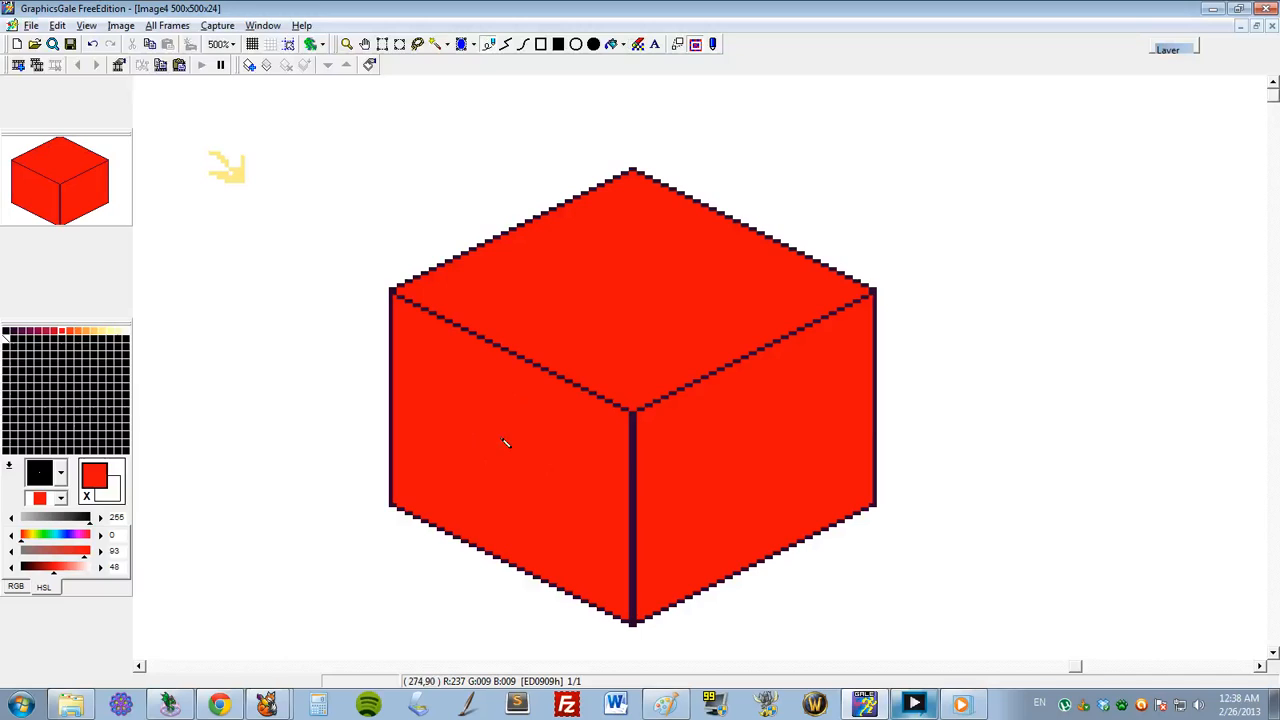
{"action": "left_click", "coordinate": [82, 336]}
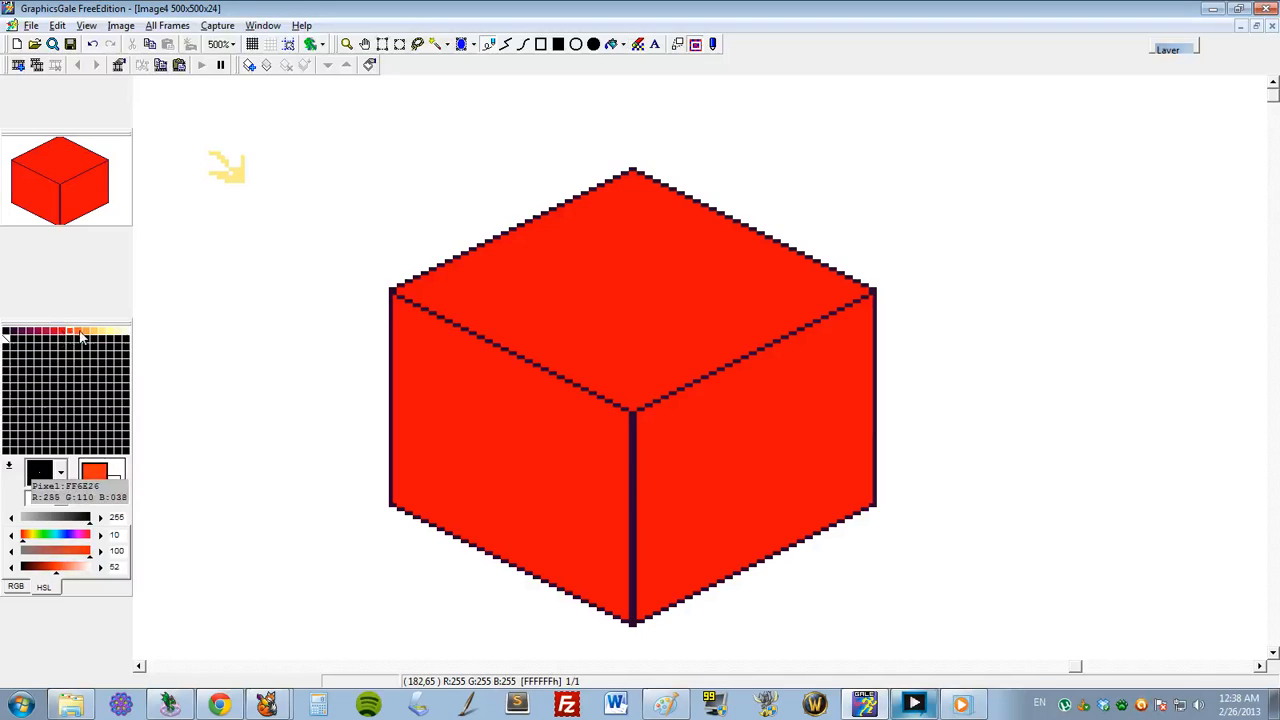
{"action": "left_click", "coordinate": [79, 332]}
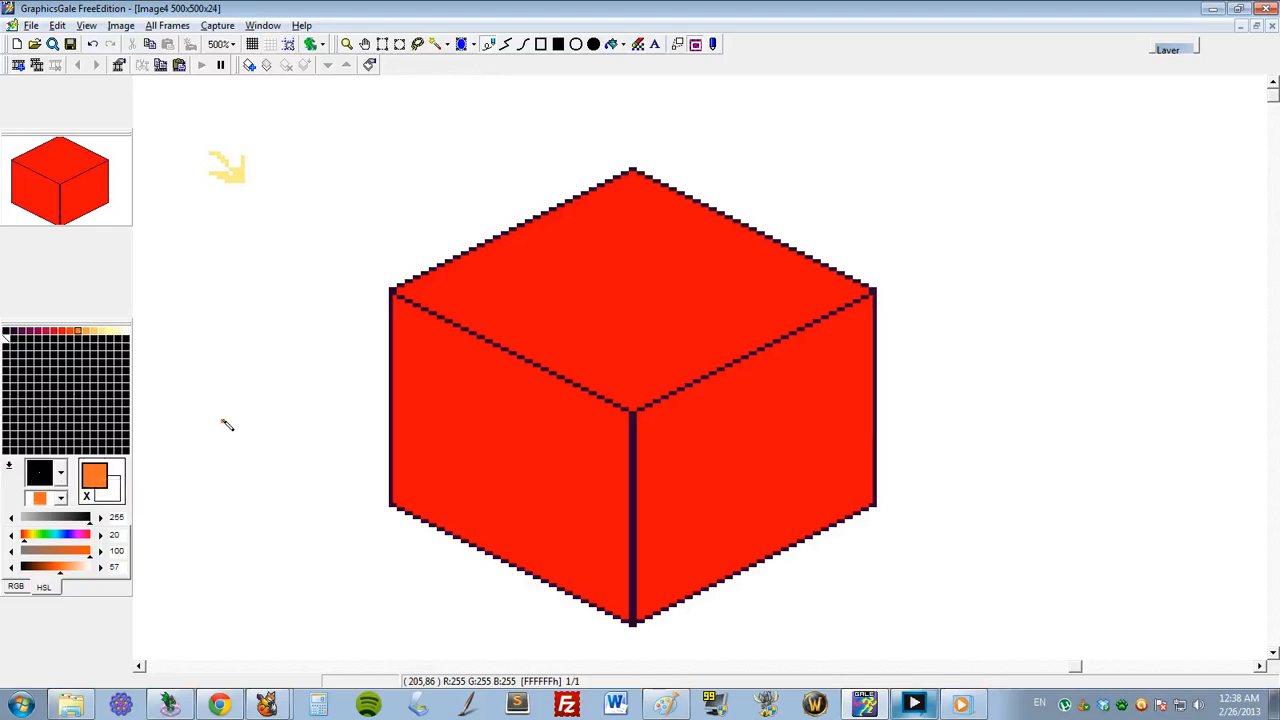
{"action": "key", "text": "f"}
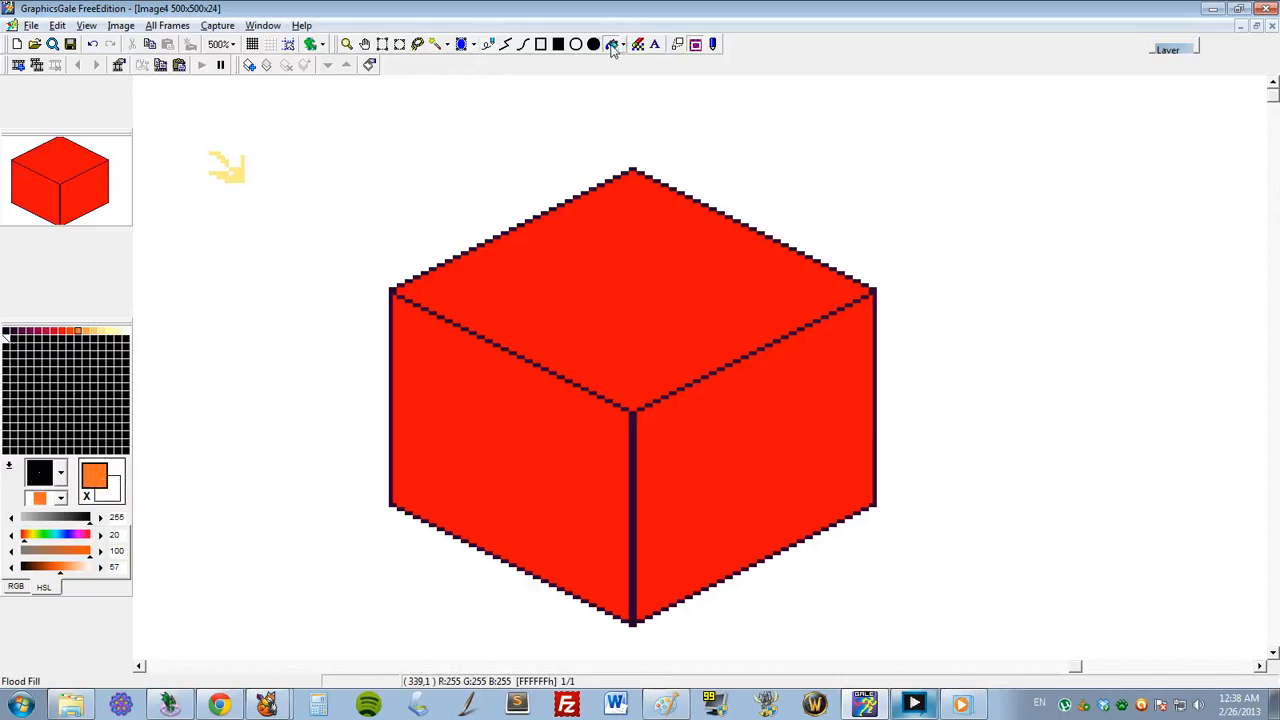
{"action": "left_click", "coordinate": [623, 291]}
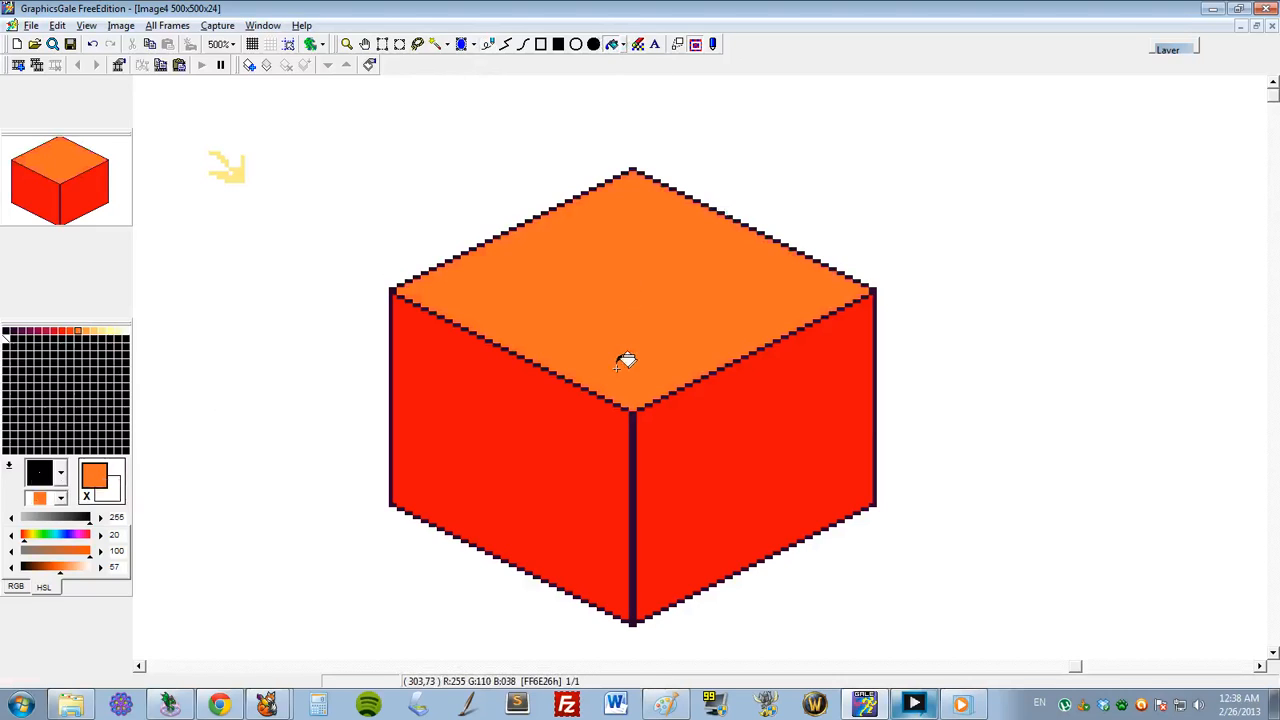
Flood-fill the cube's right face with the darker crimson AD053D from the palette
{"action": "right_click", "coordinate": [549, 403]}
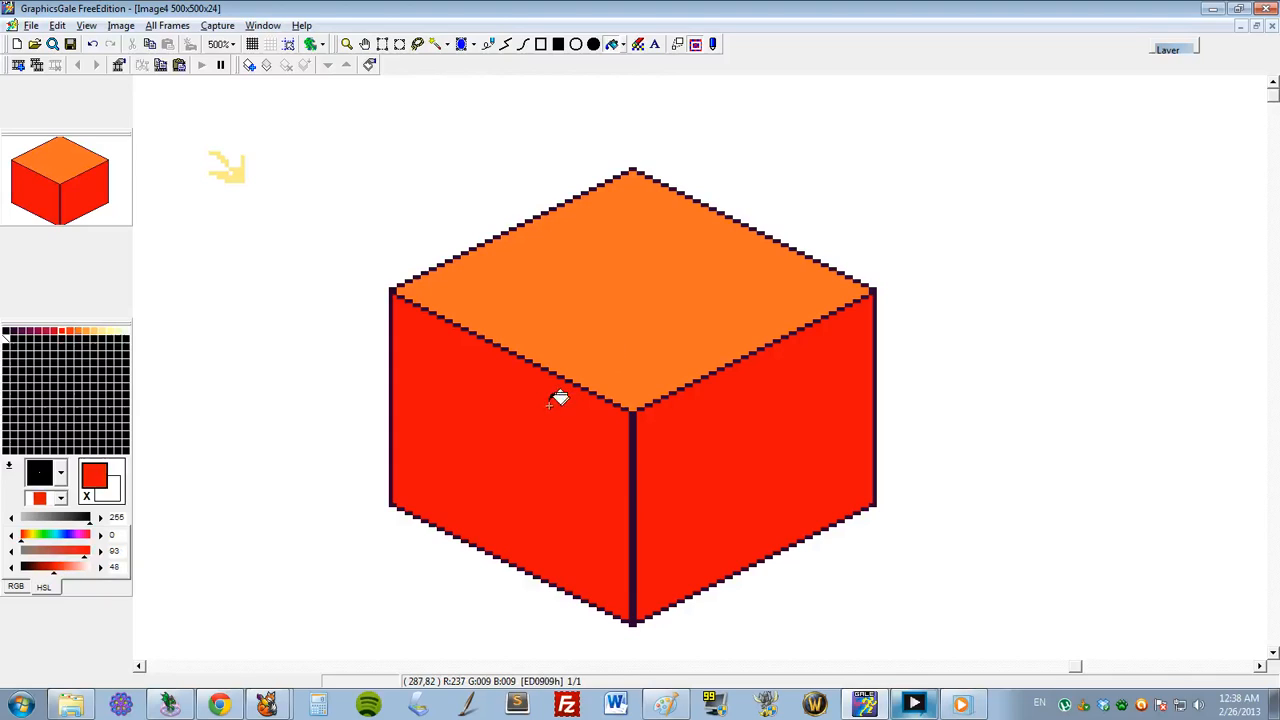
{"action": "left_click", "coordinate": [47, 338]}
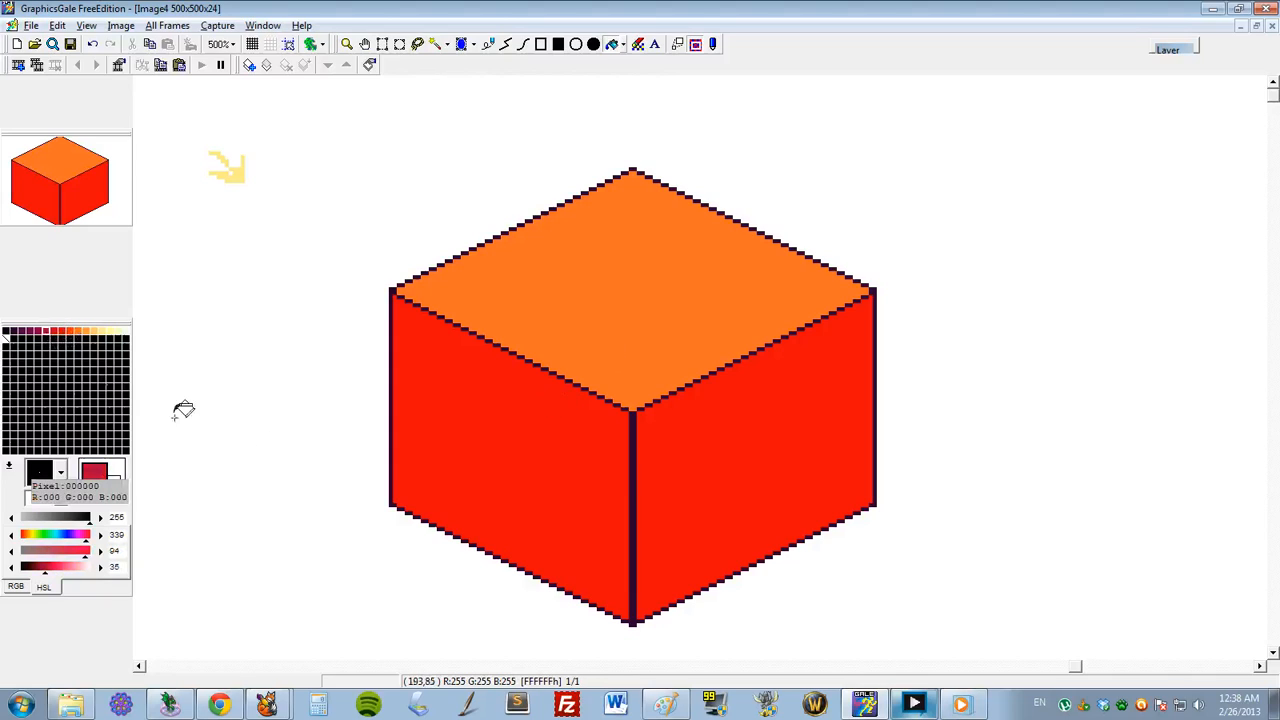
{"action": "left_click", "coordinate": [674, 483]}
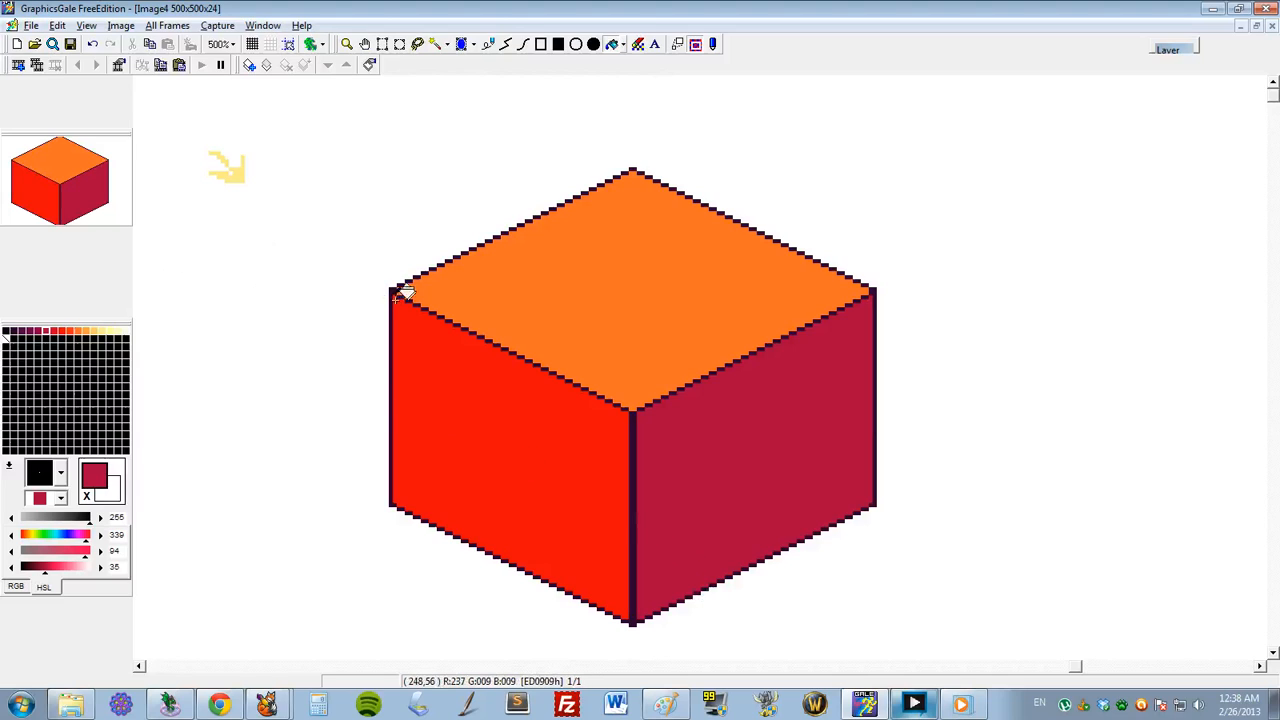
Draw light yellow-orange lines over the two dark edges where the top face meets the left and right faces
{"action": "right_click", "coordinate": [633, 456]}
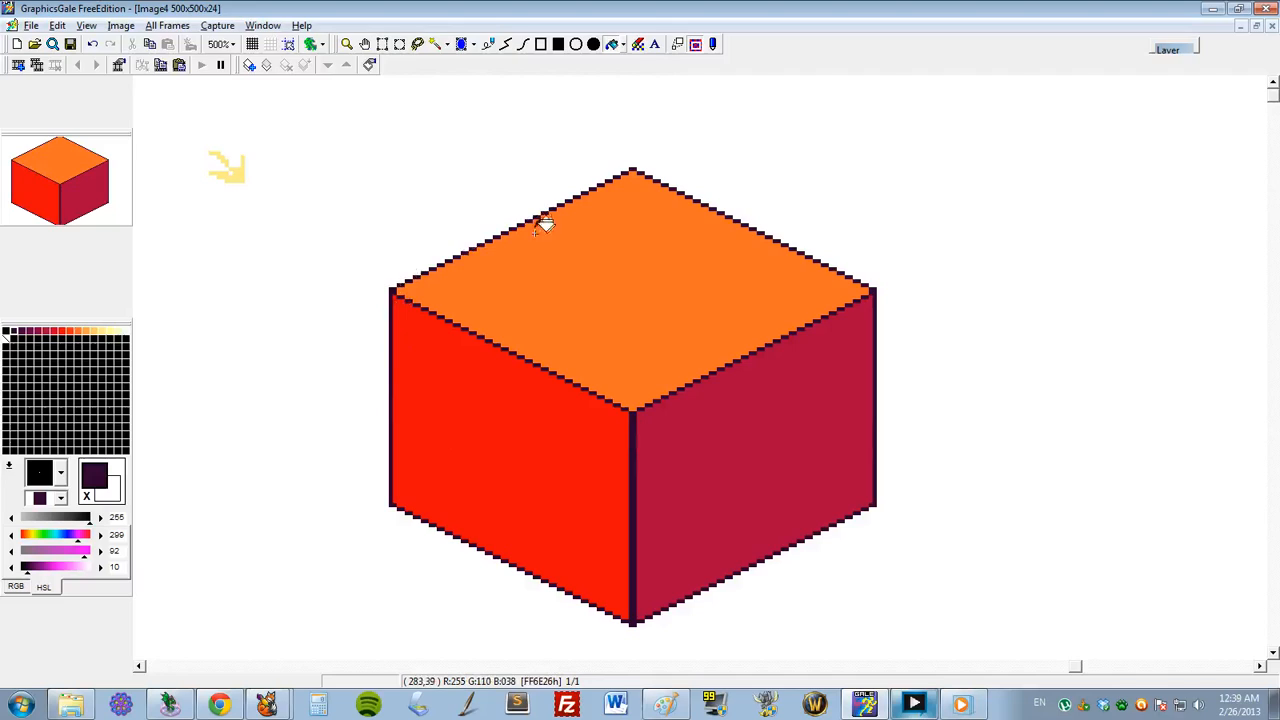
{"action": "right_click", "coordinate": [566, 285]}
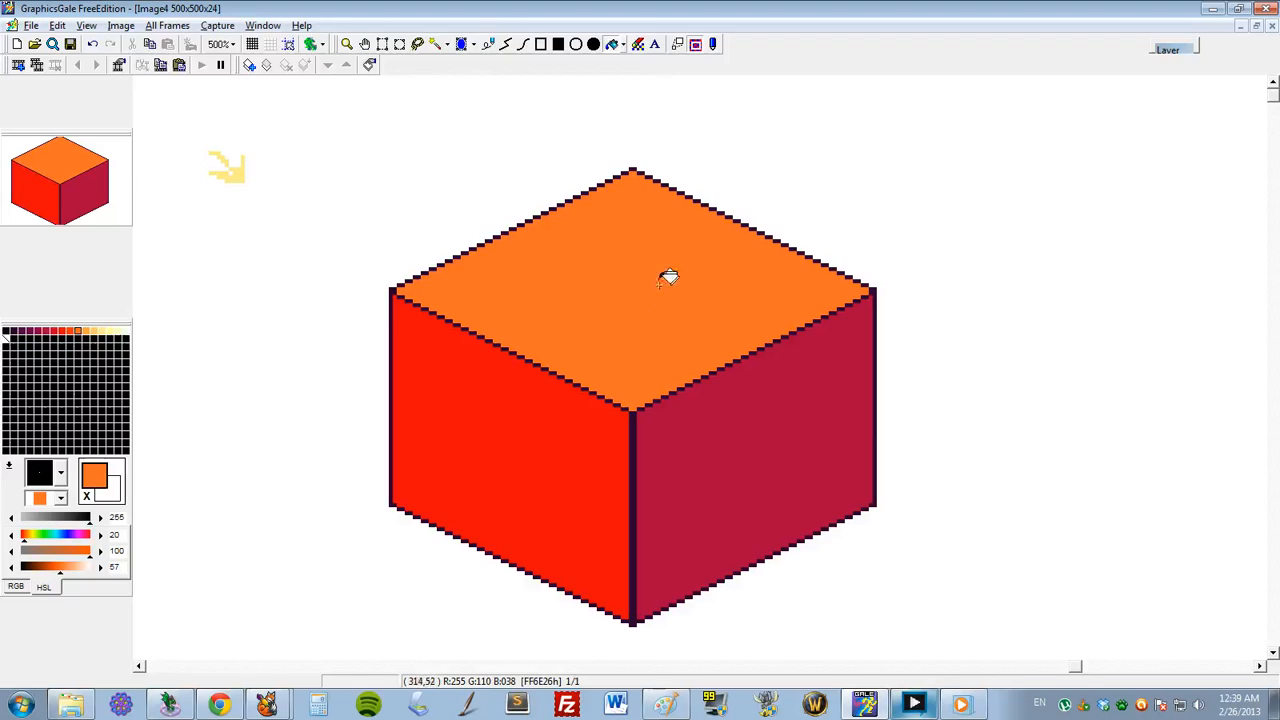
{"action": "left_click", "coordinate": [92, 333]}
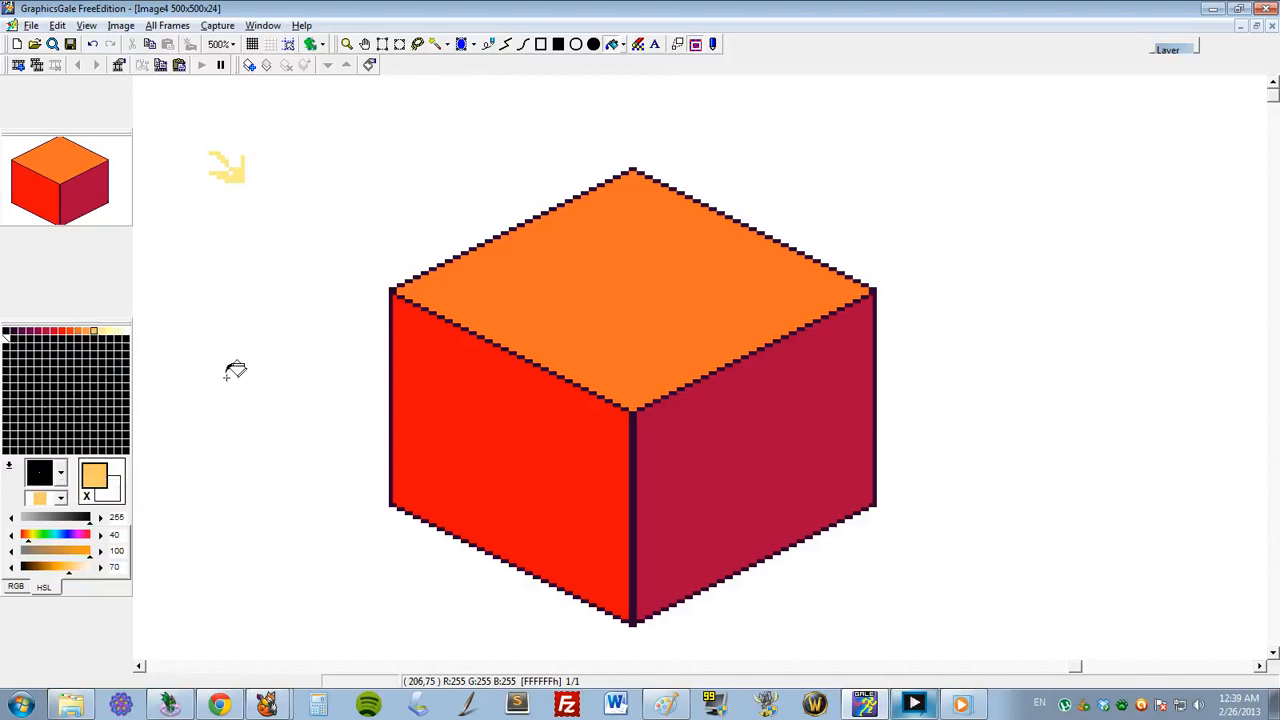
{"action": "left_click", "coordinate": [507, 50]}
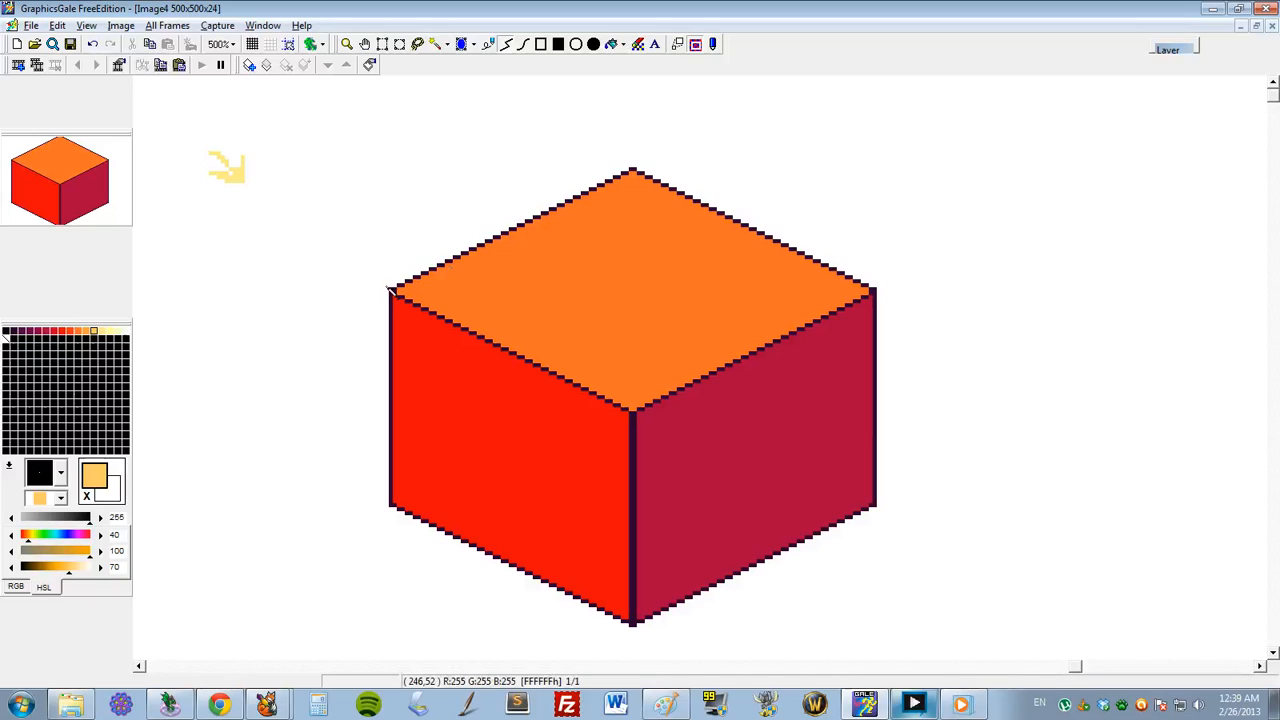
{"action": "mouse_move", "coordinate": [403, 301]}
{"action": "left_mouse_down"}
{"action": "mouse_move", "coordinate": [633, 396]}
{"action": "mouse_move", "coordinate": [640, 421]}
{"action": "left_mouse_up"}
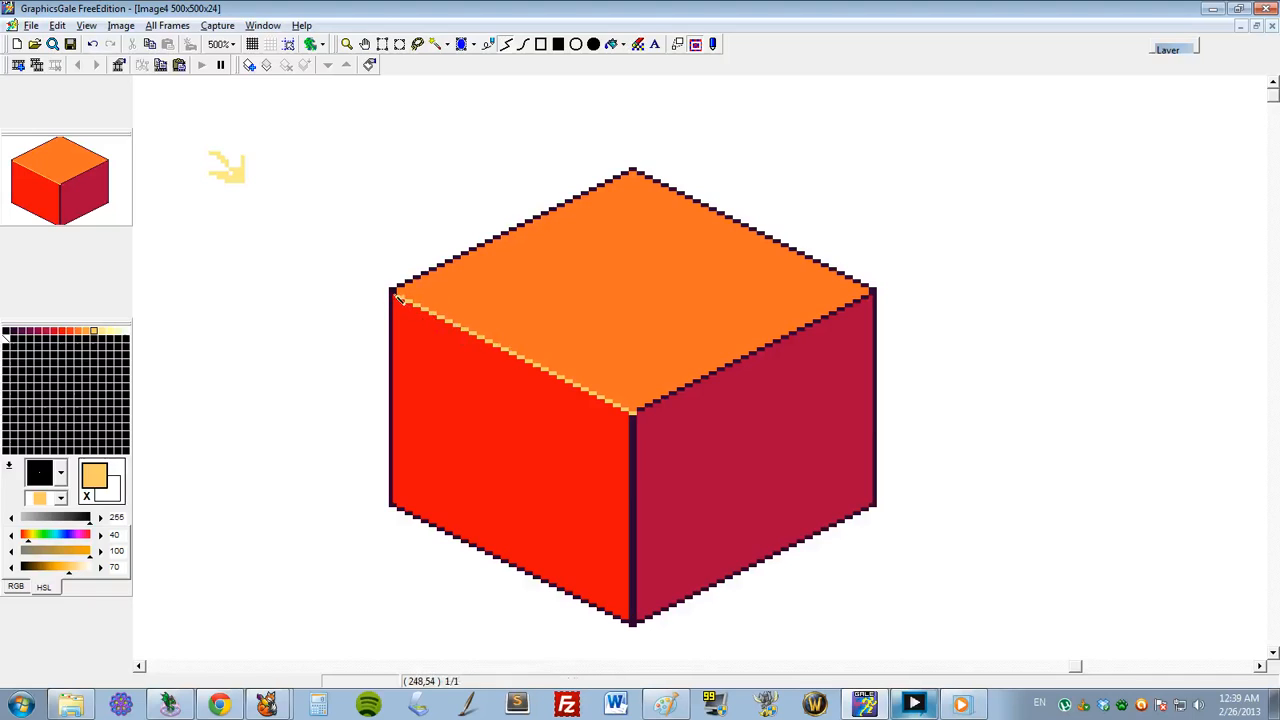
{"action": "left_click_drag", "start_coordinate": [397, 298], "coordinate": [874, 299]}
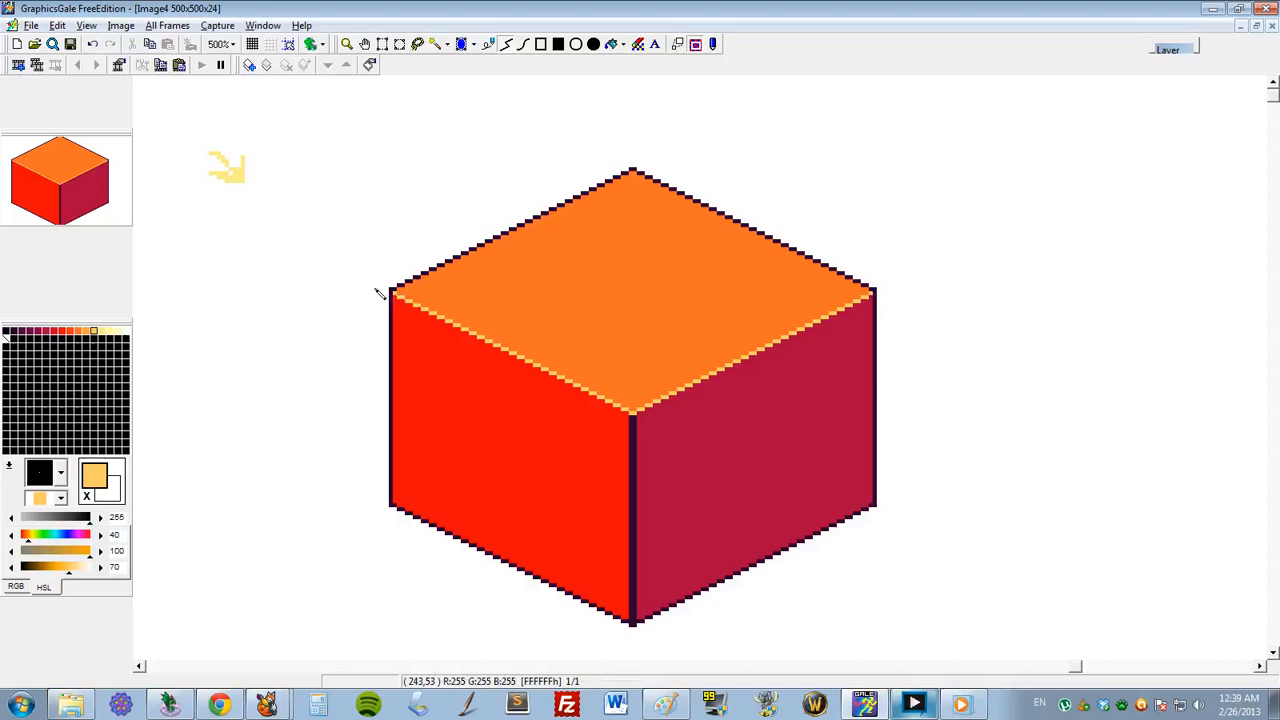
Draw lighter orange lines (FFA144) just inside the two back edges of the top face
{"action": "right_click", "coordinate": [426, 291]}
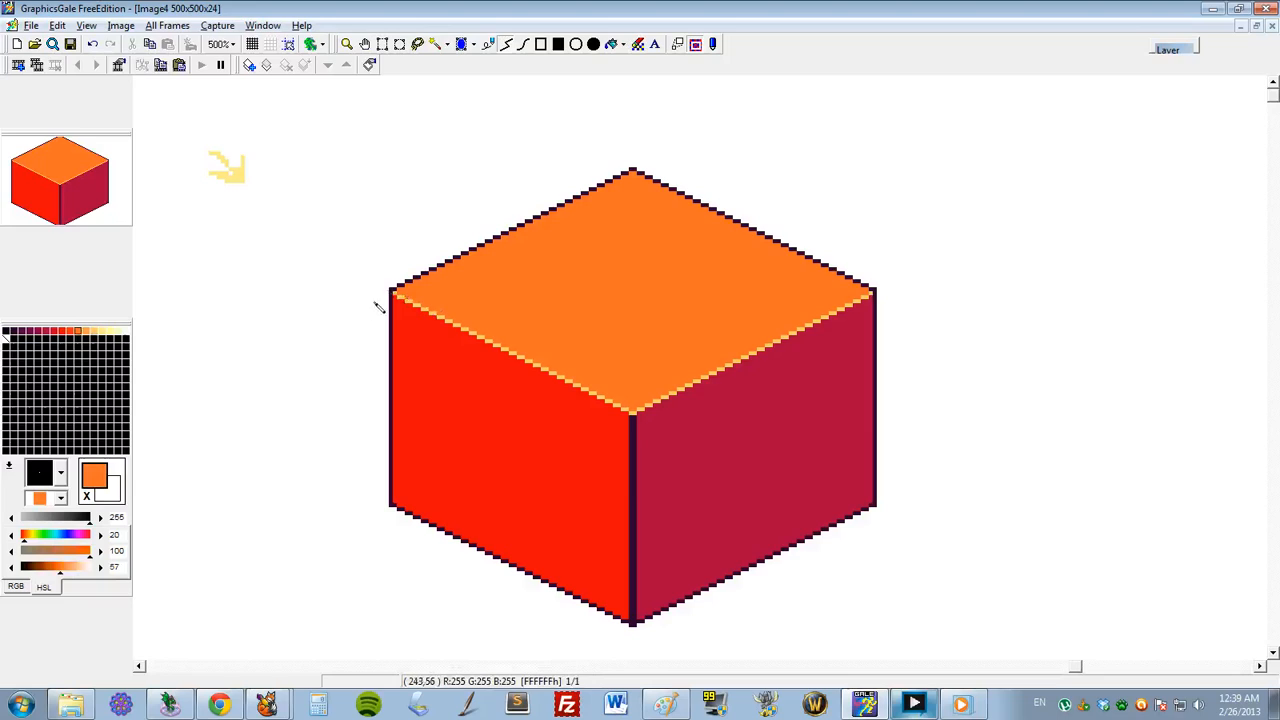
{"action": "left_click", "coordinate": [88, 333]}
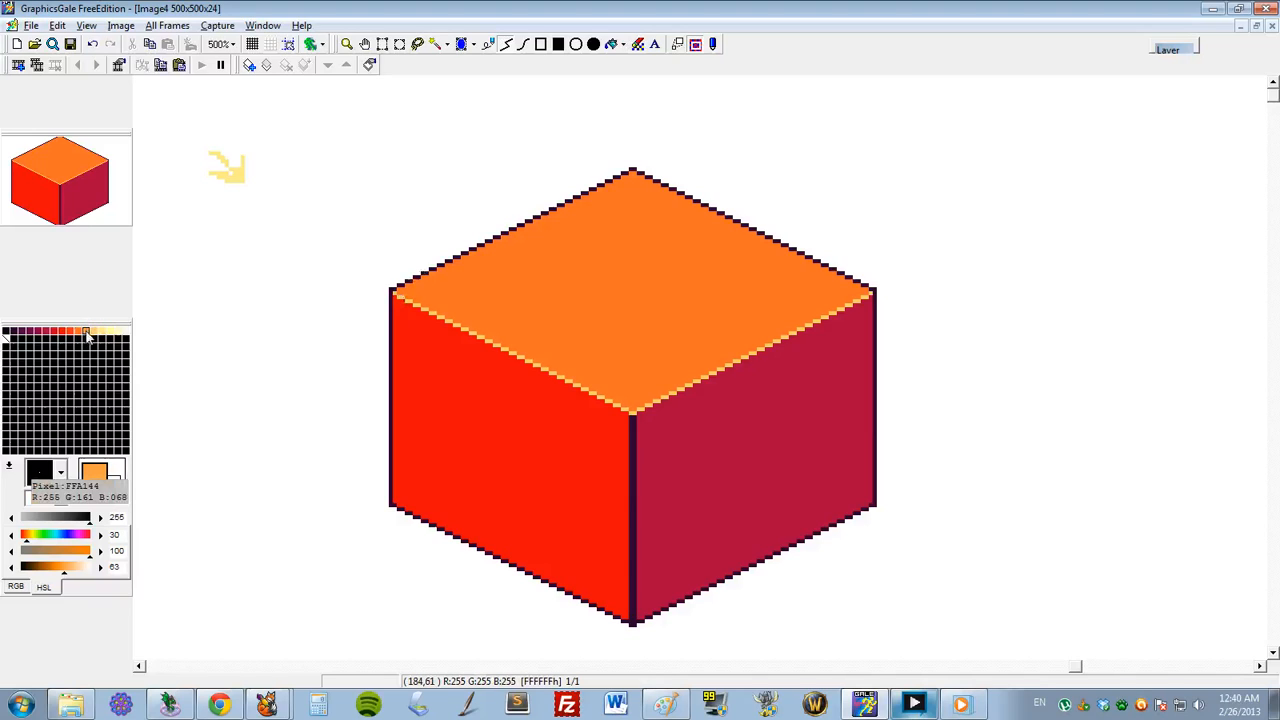
{"action": "mouse_move", "coordinate": [399, 293]}
{"action": "left_mouse_down"}
{"action": "mouse_move", "coordinate": [546, 257]}
{"action": "mouse_move", "coordinate": [617, 211]}
{"action": "mouse_move", "coordinate": [632, 175]}
{"action": "mouse_move", "coordinate": [872, 291]}
{"action": "left_mouse_up"}
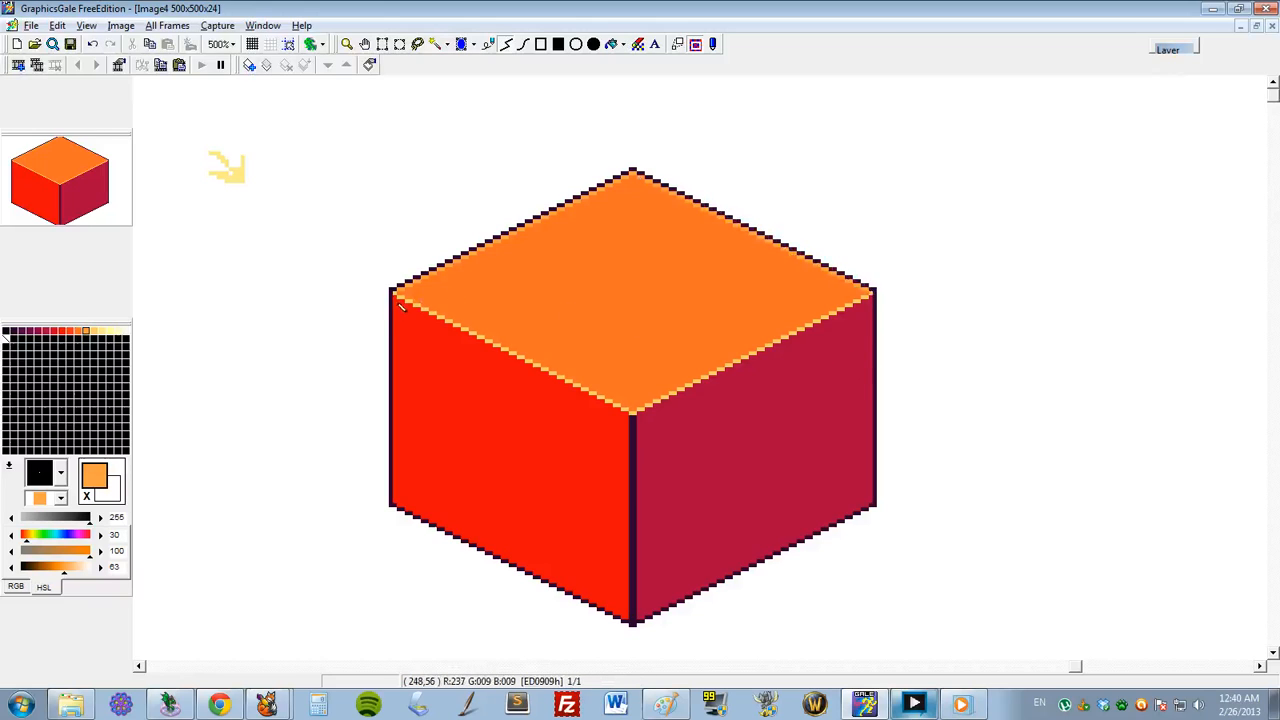
Draw a vertical orange-red line (FF350C) just inside the outer edge of the left face
{"action": "right_click", "coordinate": [428, 396]}
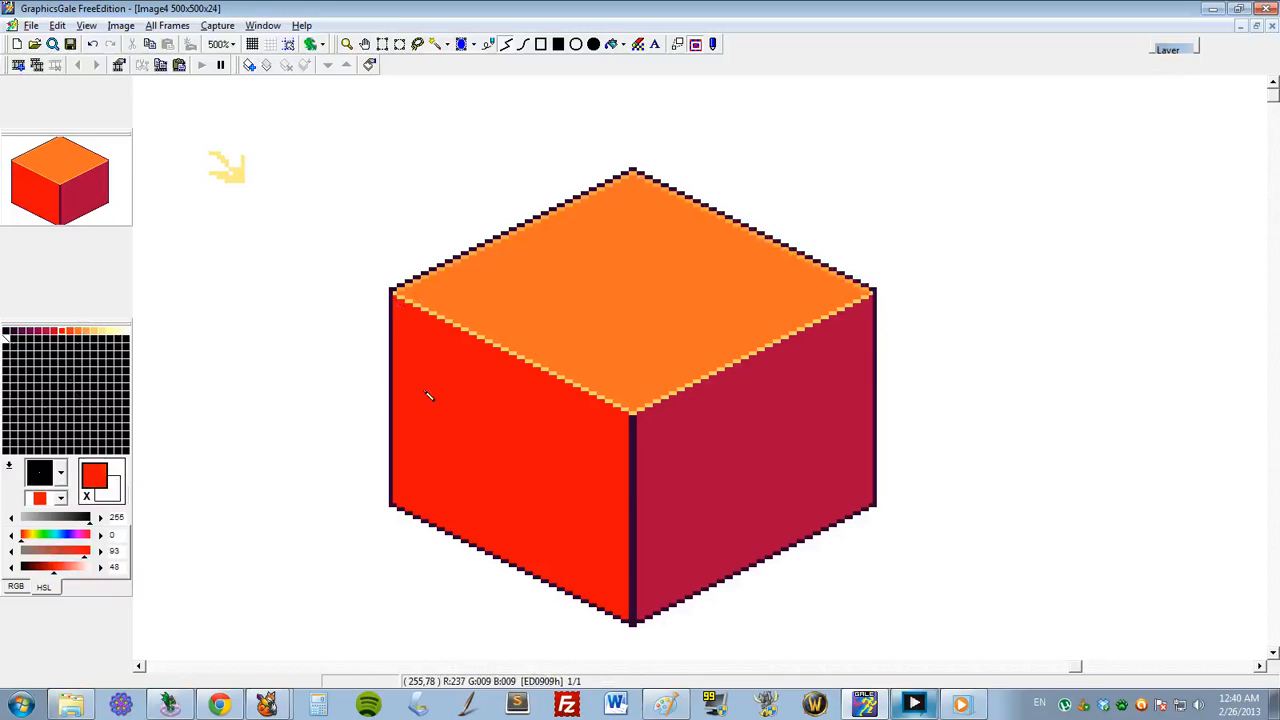
{"action": "left_click", "coordinate": [71, 335]}
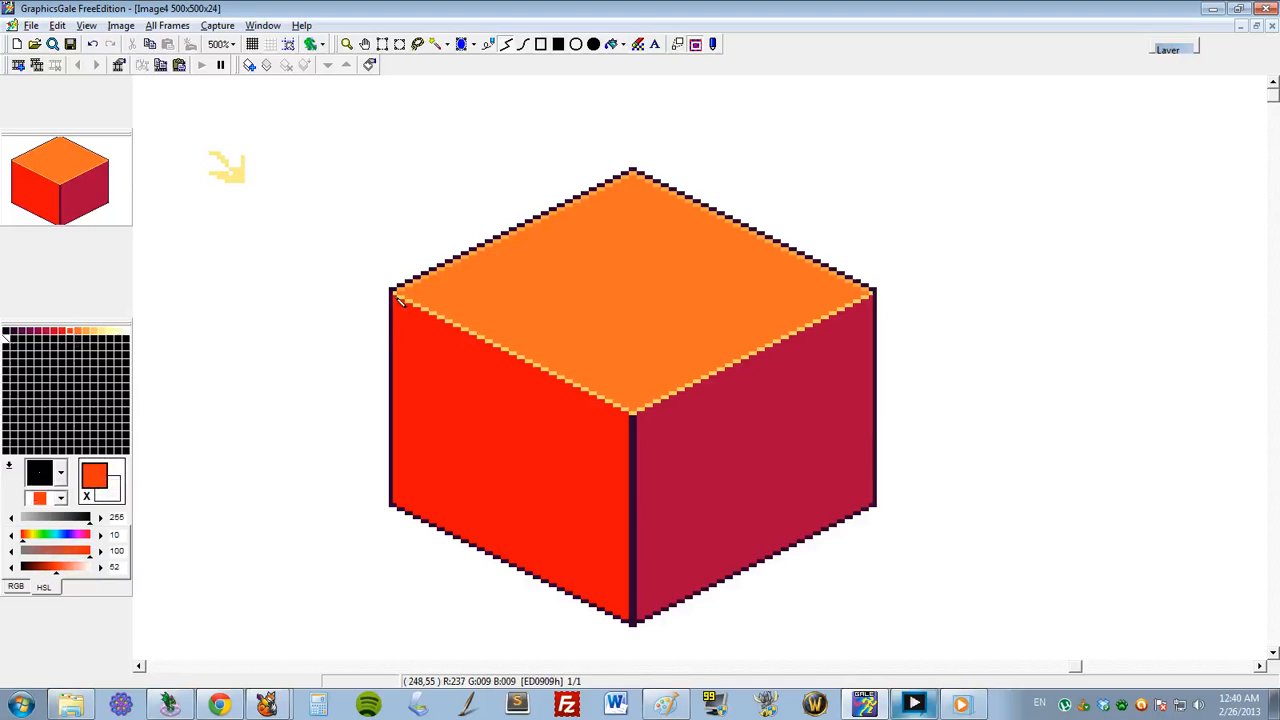
{"action": "left_click_drag", "start_coordinate": [398, 298], "coordinate": [401, 506]}
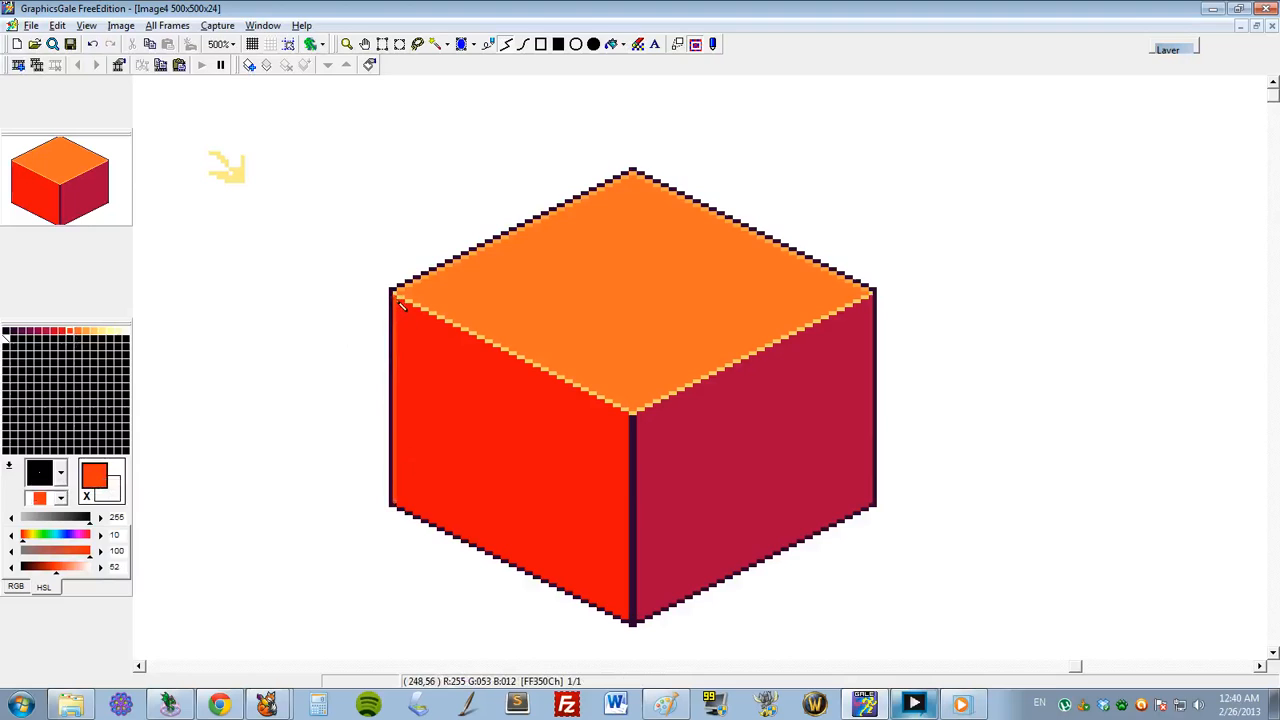
Try an orange-red line along the upper edge of the left face under the highlight, and undo it
{"action": "left_click_drag", "start_coordinate": [406, 305], "coordinate": [632, 418]}
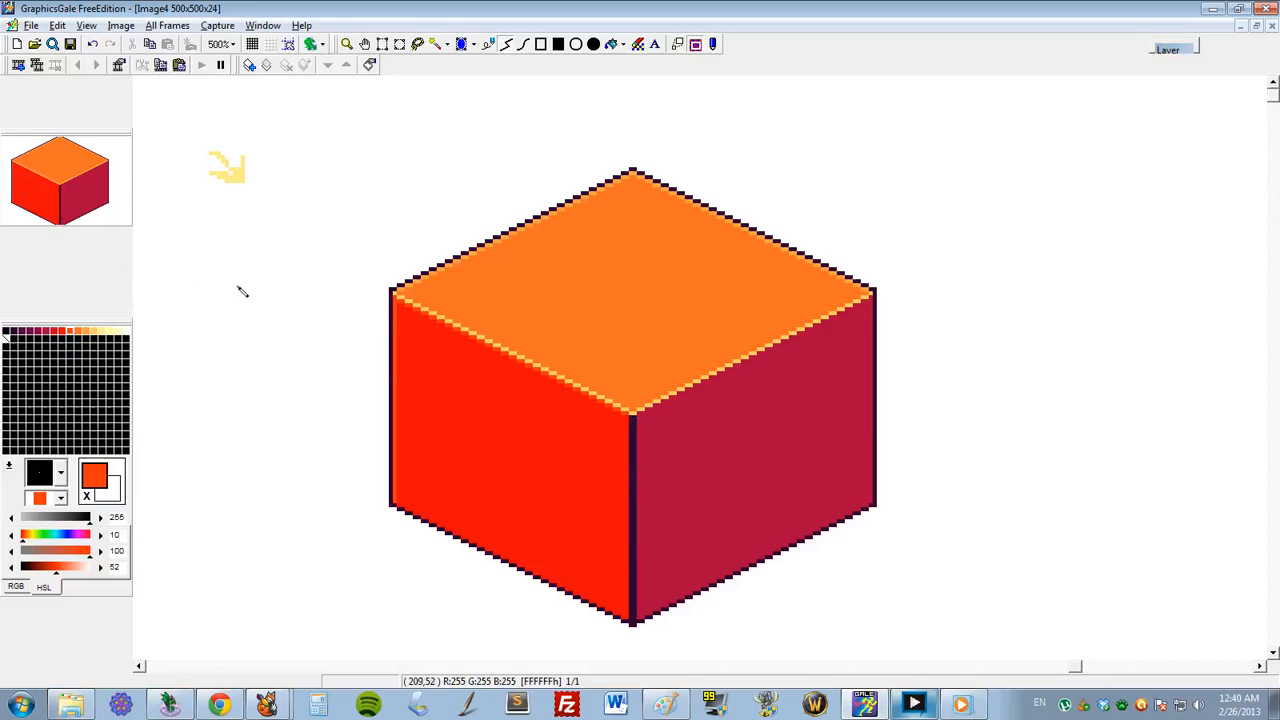
{"action": "key", "text": "ctrl+z"}
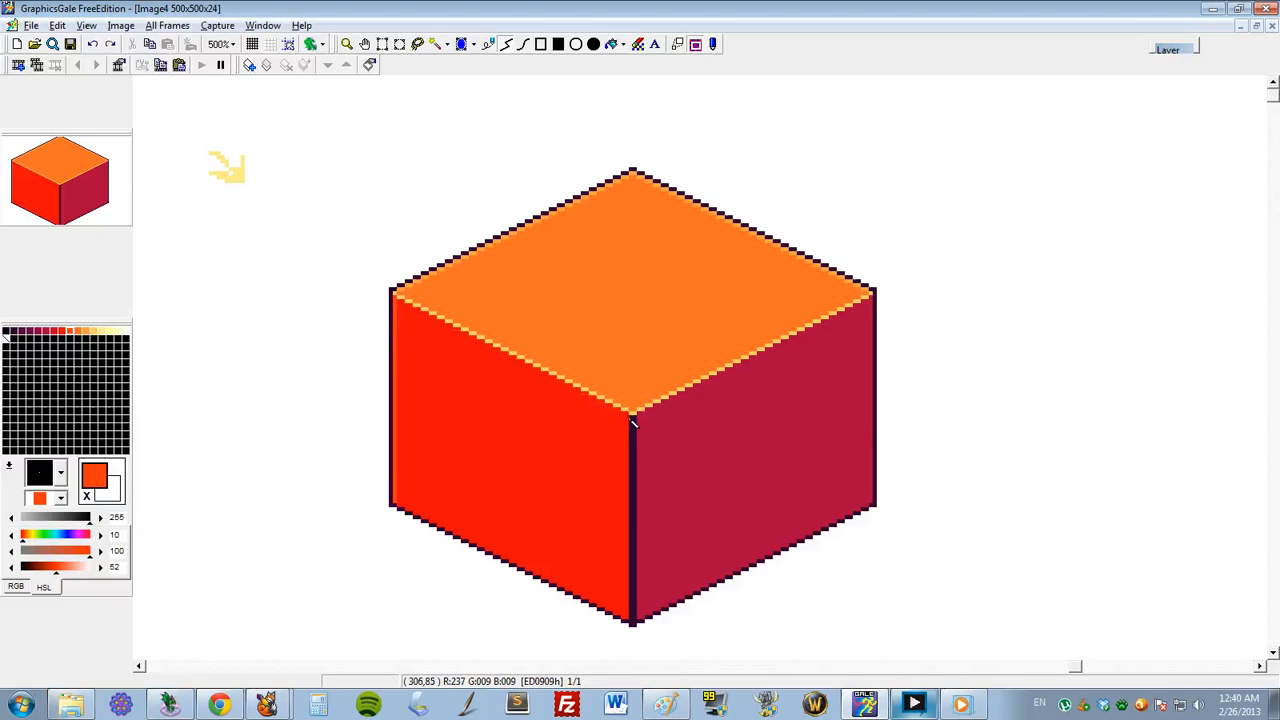
Cover both pixel columns of the dark vertical edge between the left and right faces with orange-red lines (FF350C)
{"action": "left_click_drag", "start_coordinate": [632, 421], "coordinate": [635, 624]}
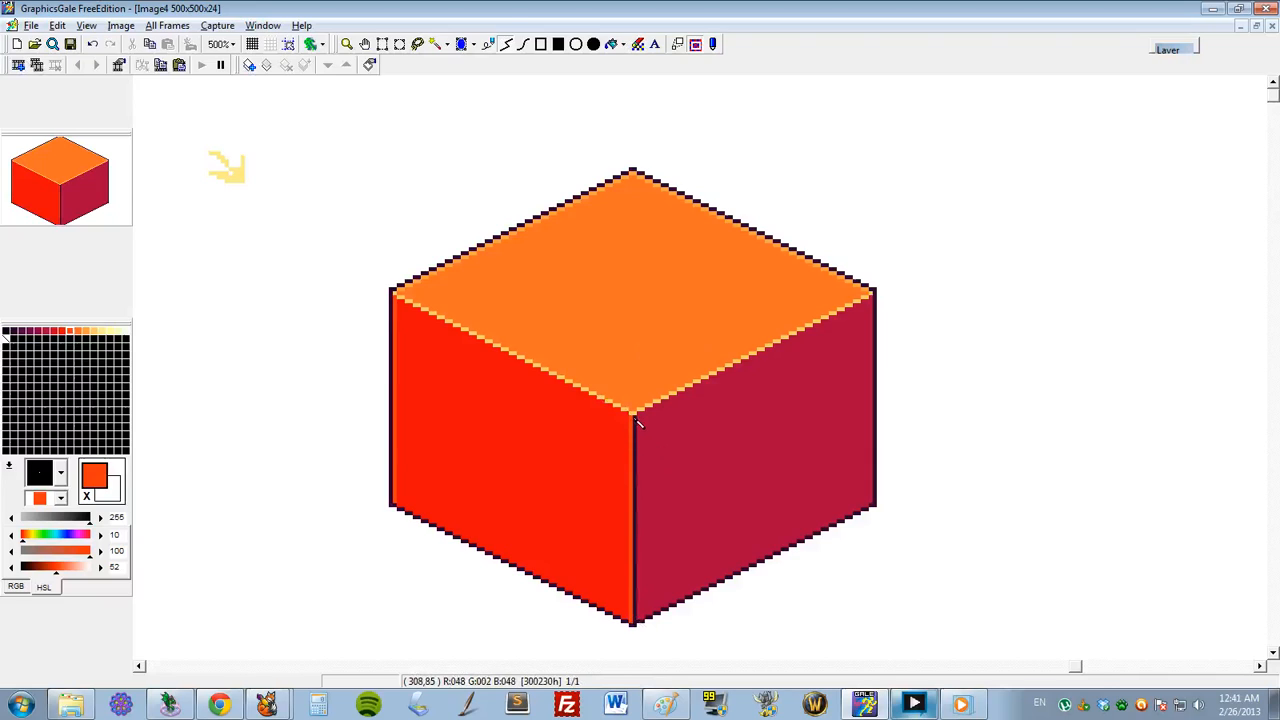
{"action": "left_click_drag", "start_coordinate": [636, 424], "coordinate": [637, 617]}
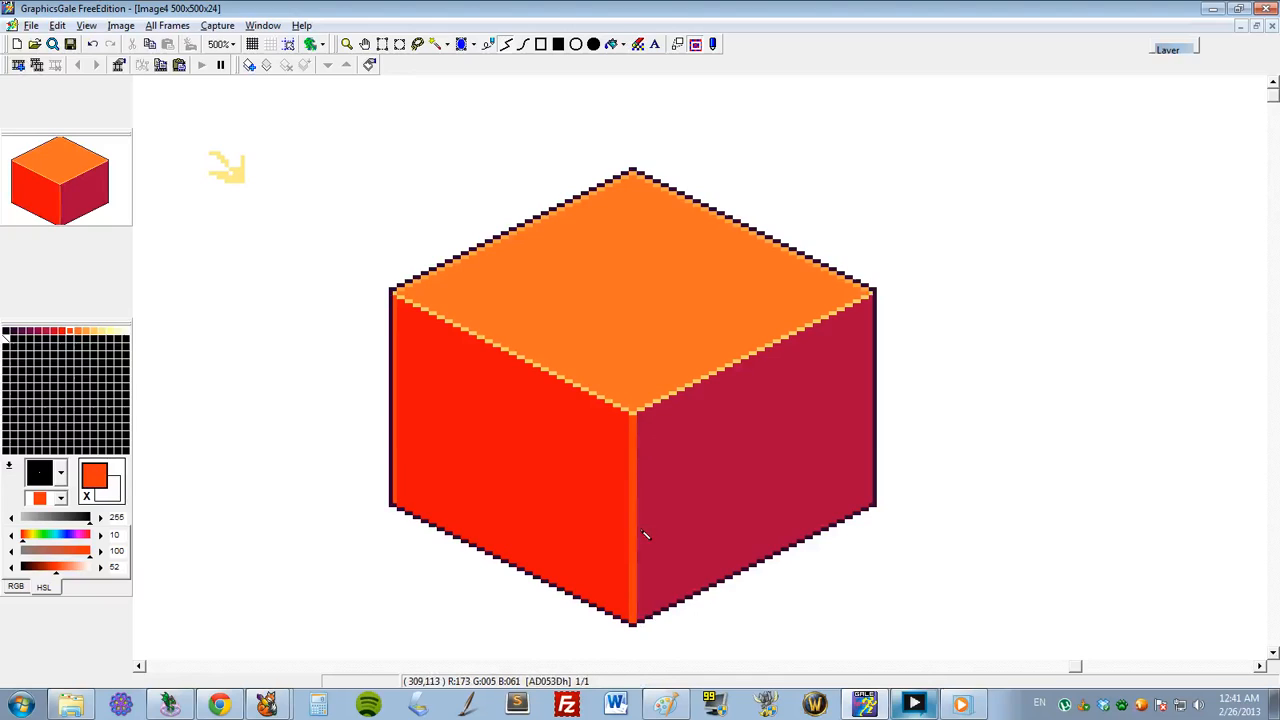
Try recolouring the right pixel column of the central vertical edge with the right face's crimson, and undo the line
{"action": "right_click", "coordinate": [681, 487]}
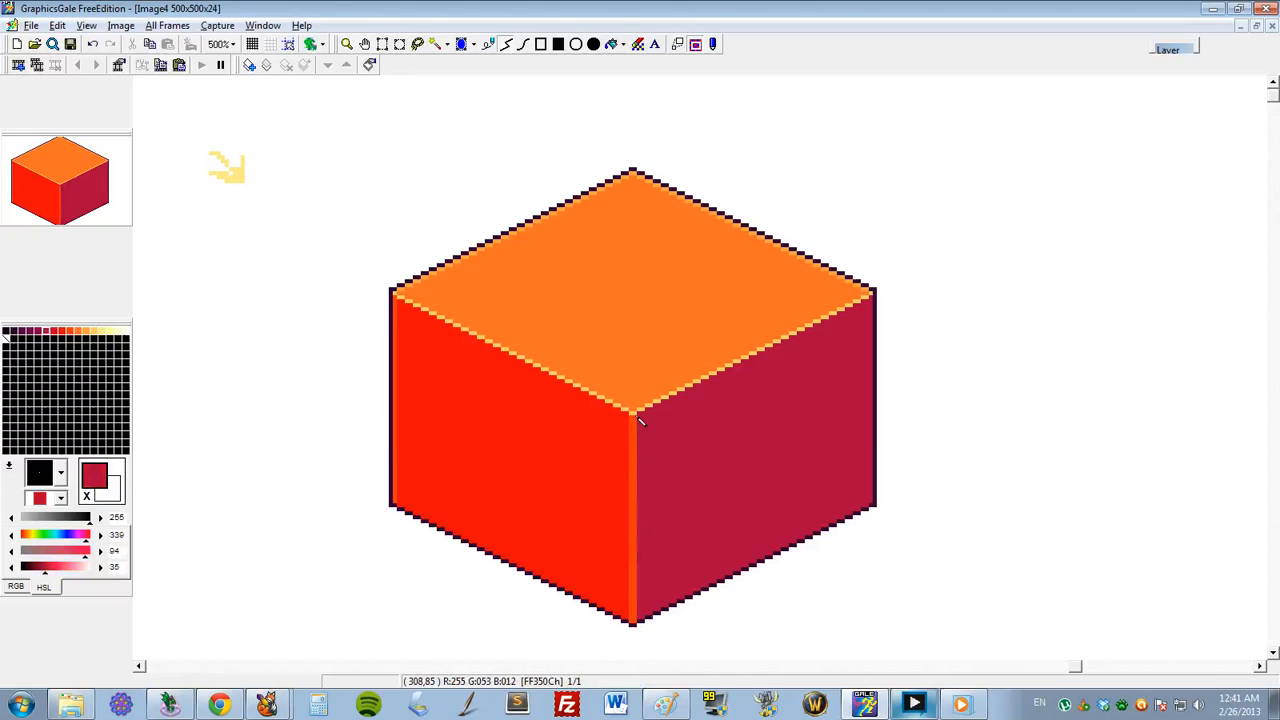
{"action": "left_click_drag", "start_coordinate": [640, 423], "coordinate": [636, 619]}
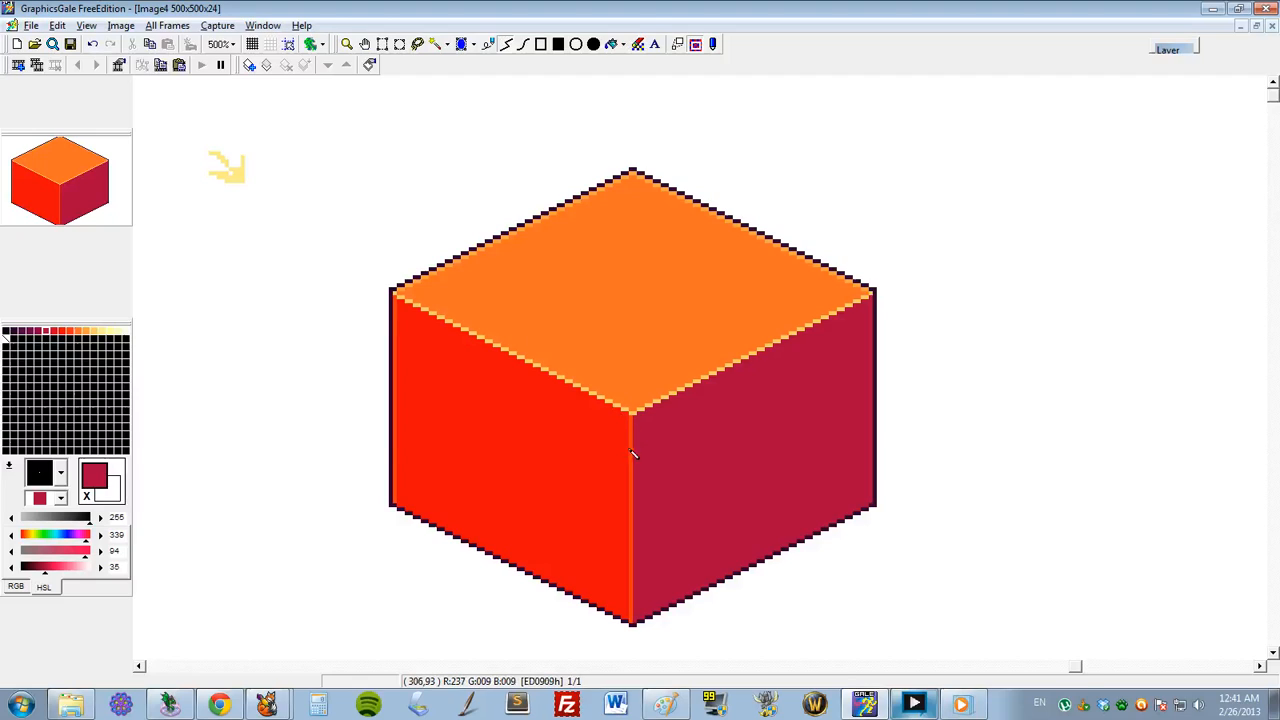
{"action": "key", "text": "ctrl+z"}
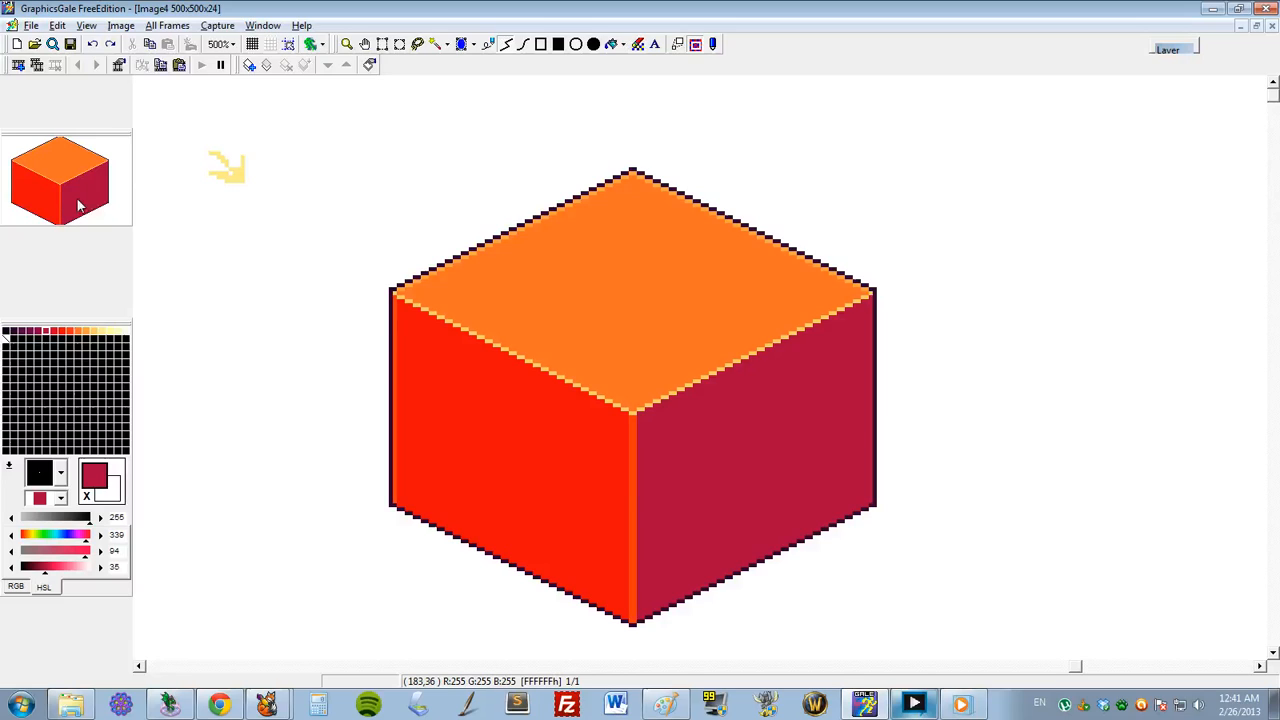
Draw a short near-white highlight on the front corner where the cube's three faces meet
{"action": "right_click", "coordinate": [634, 420]}
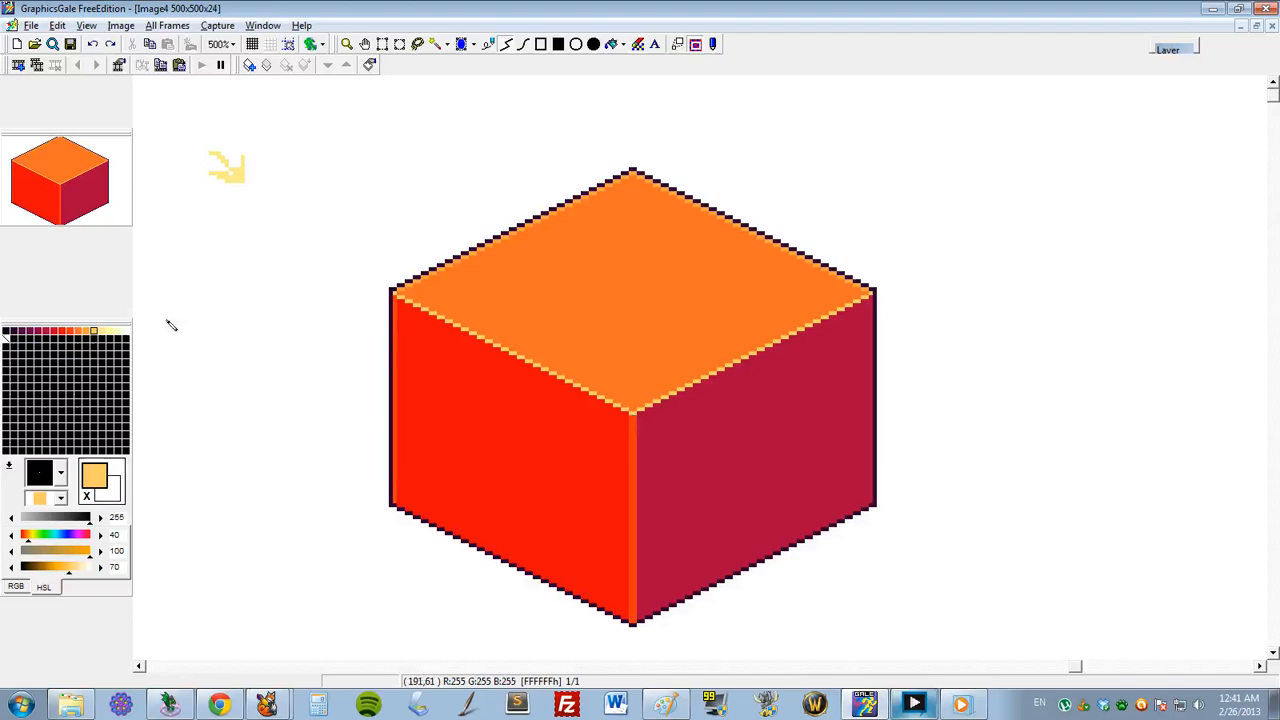
{"action": "left_click", "coordinate": [125, 332]}
{"action": "mouse_move", "coordinate": [634, 412]}
{"action": "left_mouse_down"}
{"action": "mouse_move", "coordinate": [647, 413]}
{"action": "mouse_move", "coordinate": [627, 411]}
{"action": "left_mouse_up"}
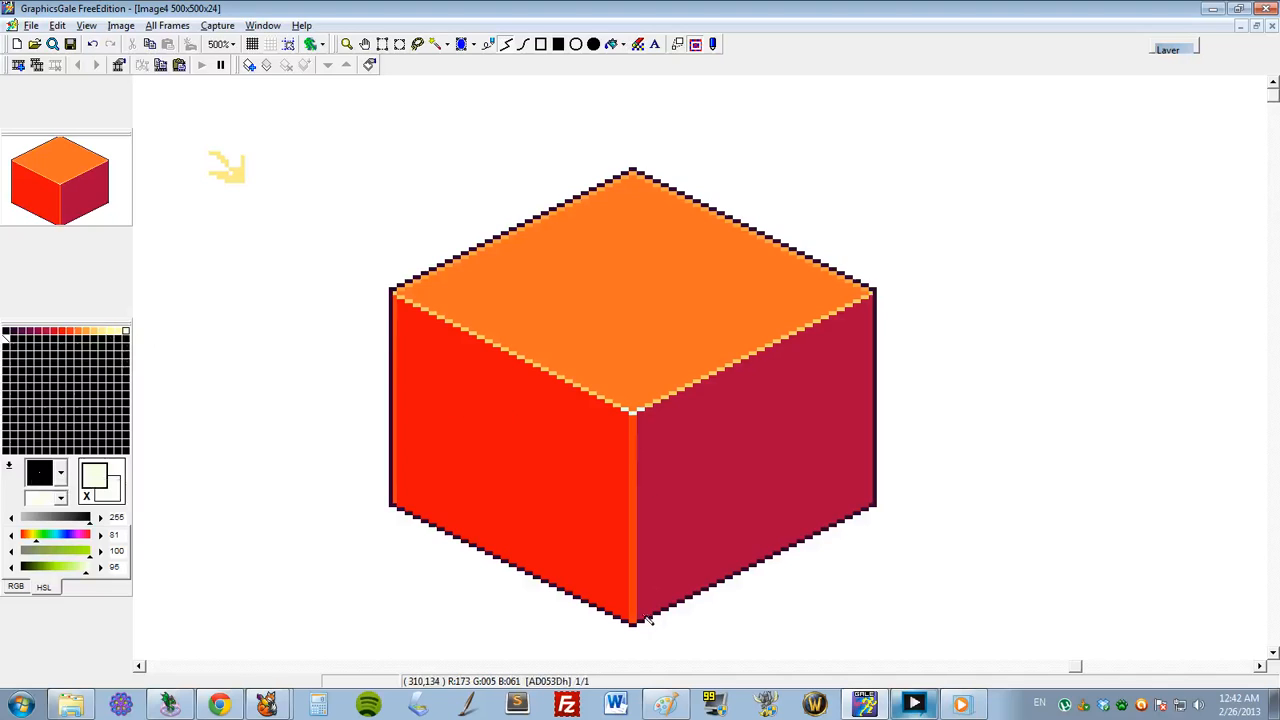
{"action": "left_click_drag", "start_coordinate": [640, 625], "coordinate": [632, 621]}
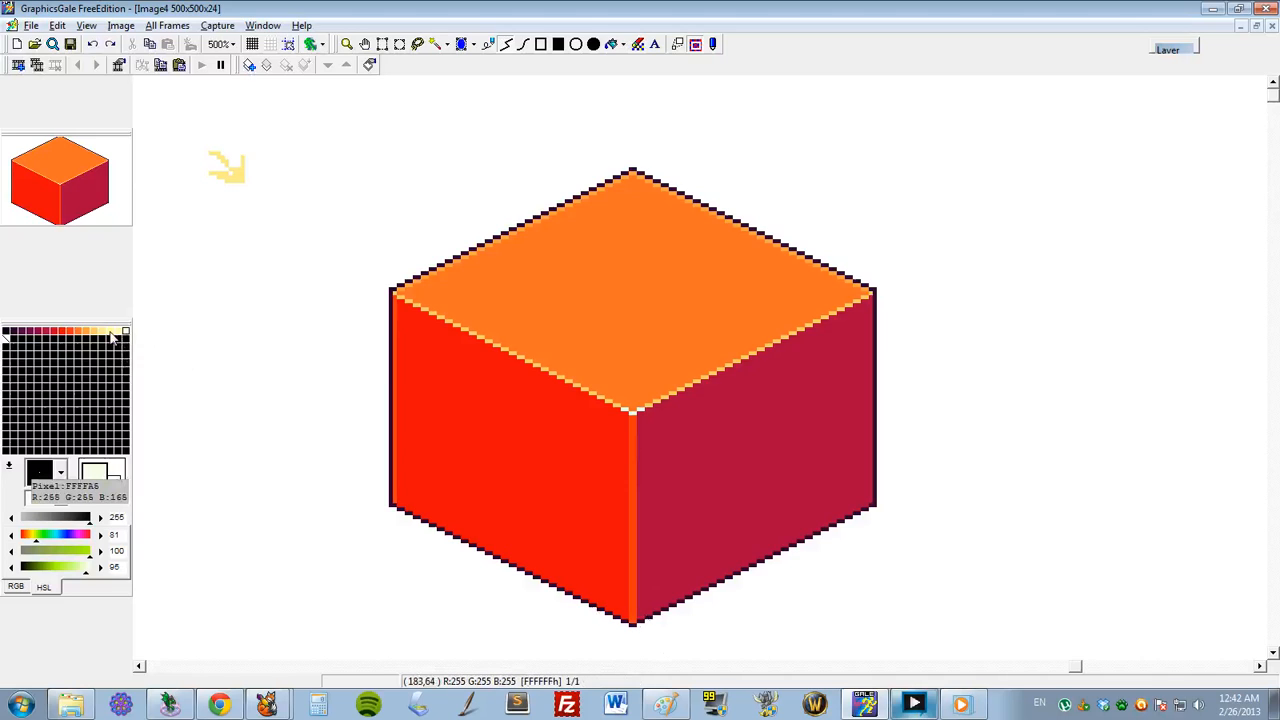
Draw a small pale yellow highlight (FFFFA5) at the cube's lowest front corner, at the foot of the central vertical edge
{"action": "right_click", "coordinate": [111, 333]}
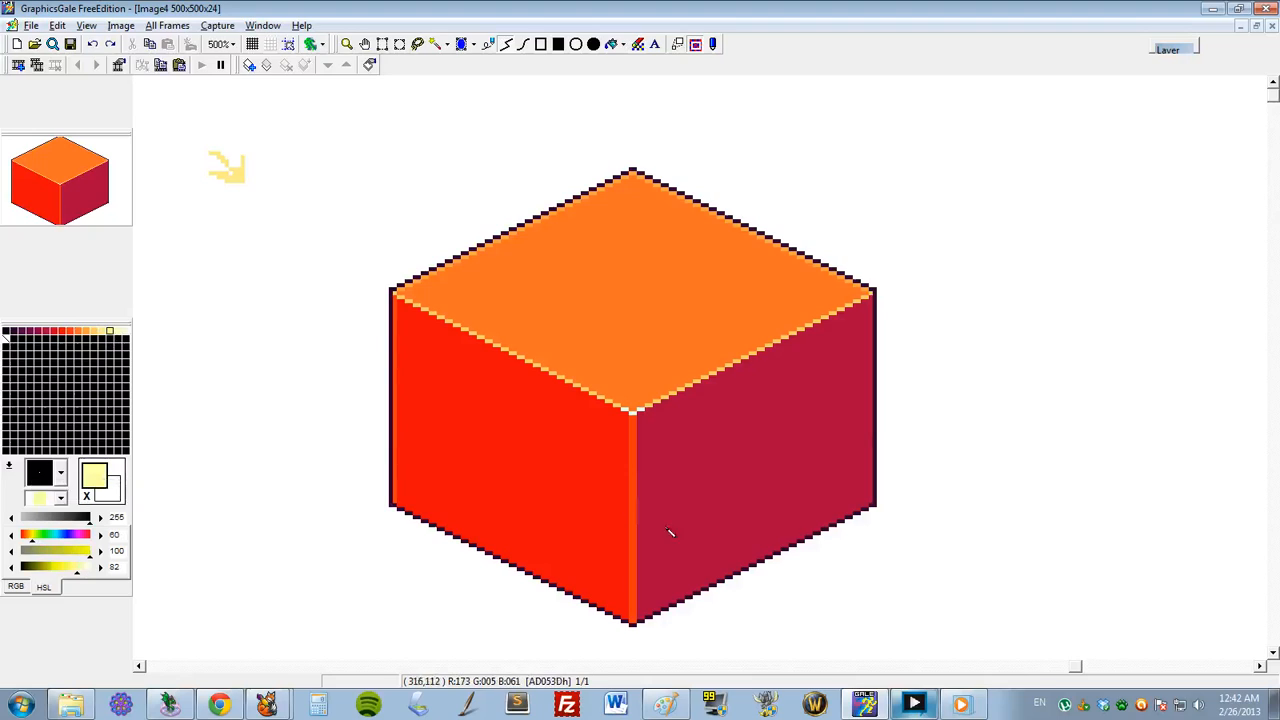
{"action": "left_click_drag", "start_coordinate": [636, 625], "coordinate": [636, 622]}
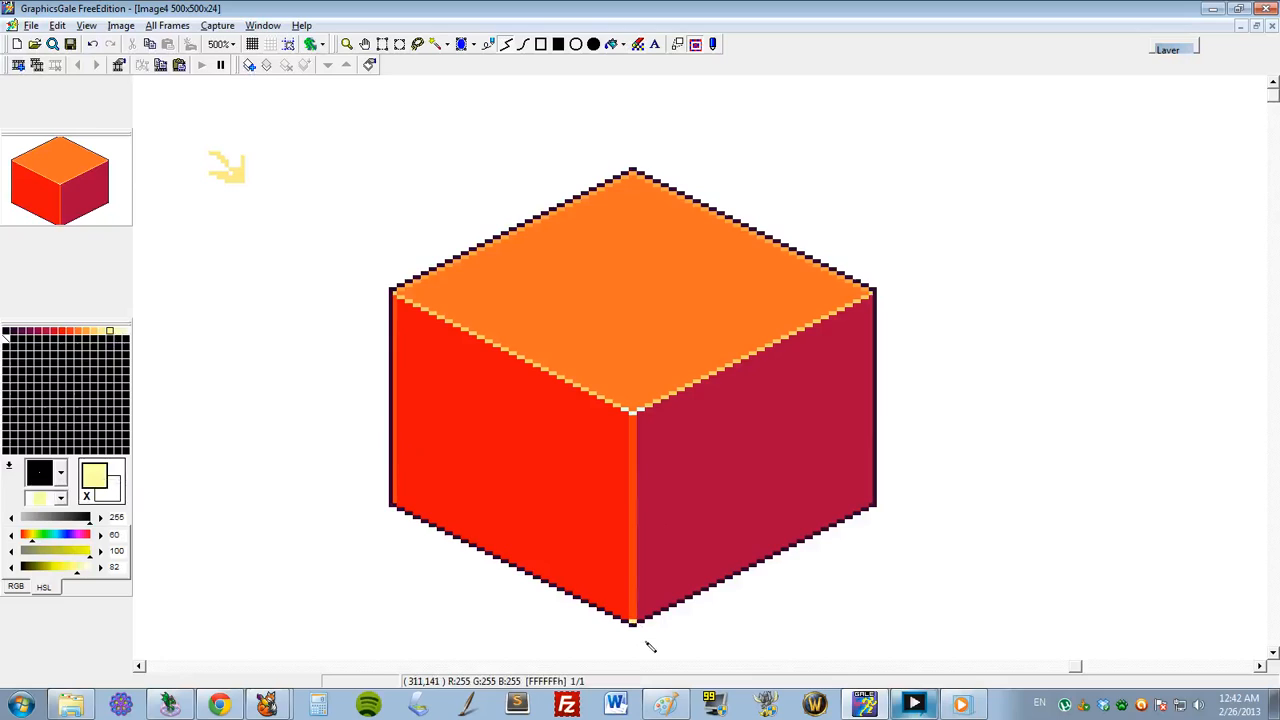
{"action": "left_click_drag", "start_coordinate": [103, 216], "coordinate": [106, 208]}
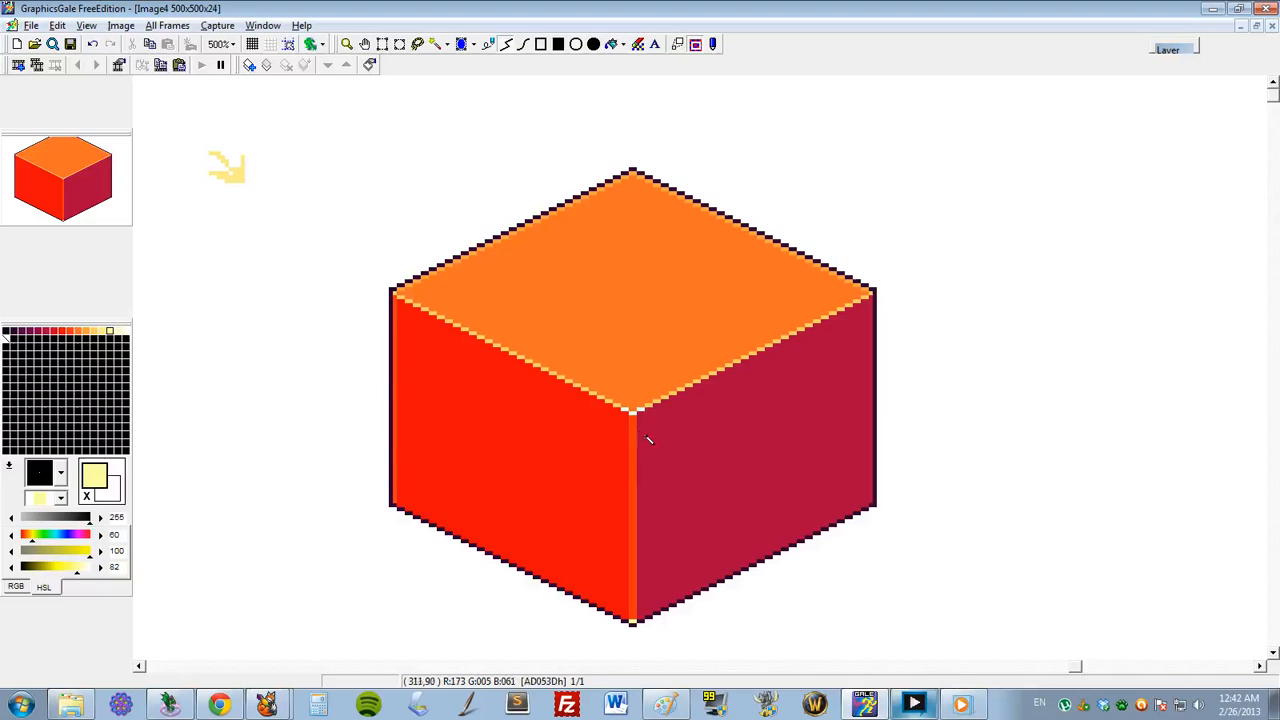
Outline the right face's outer vertical edge and lower edge on the inside with red lines (CC0627)
{"action": "left_click", "coordinate": [93, 331]}
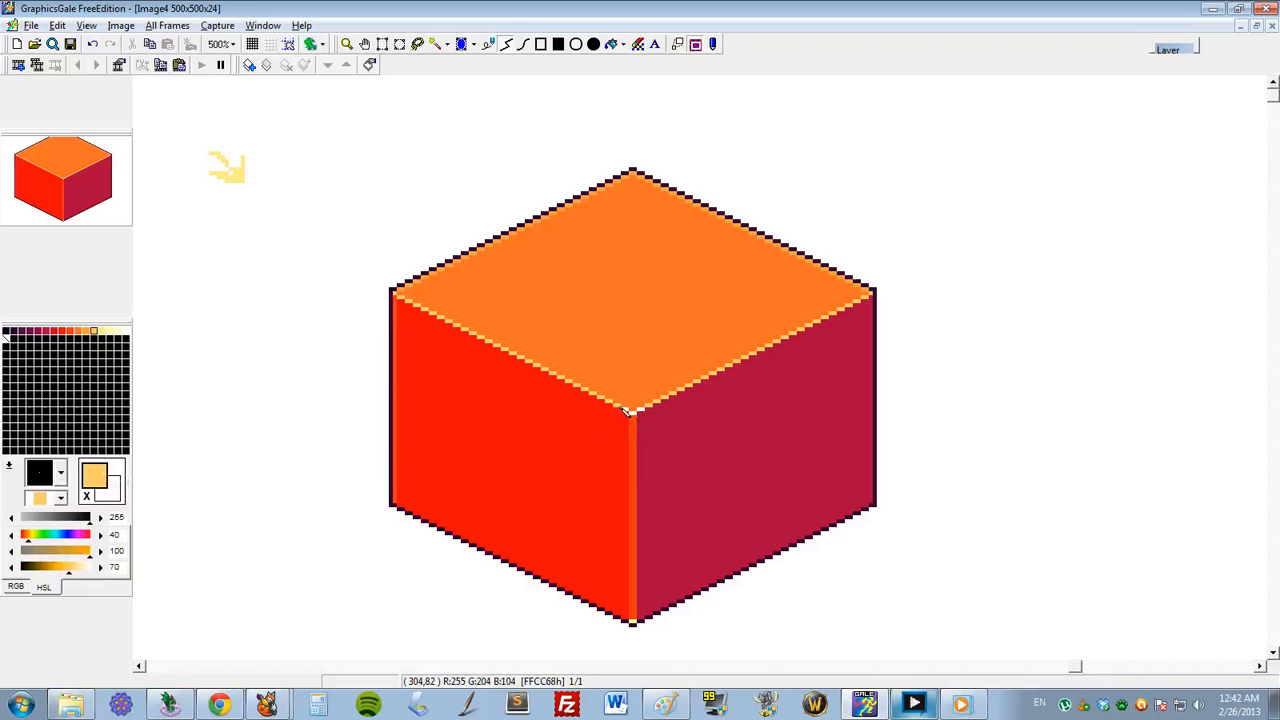
{"action": "right_click", "coordinate": [663, 500]}
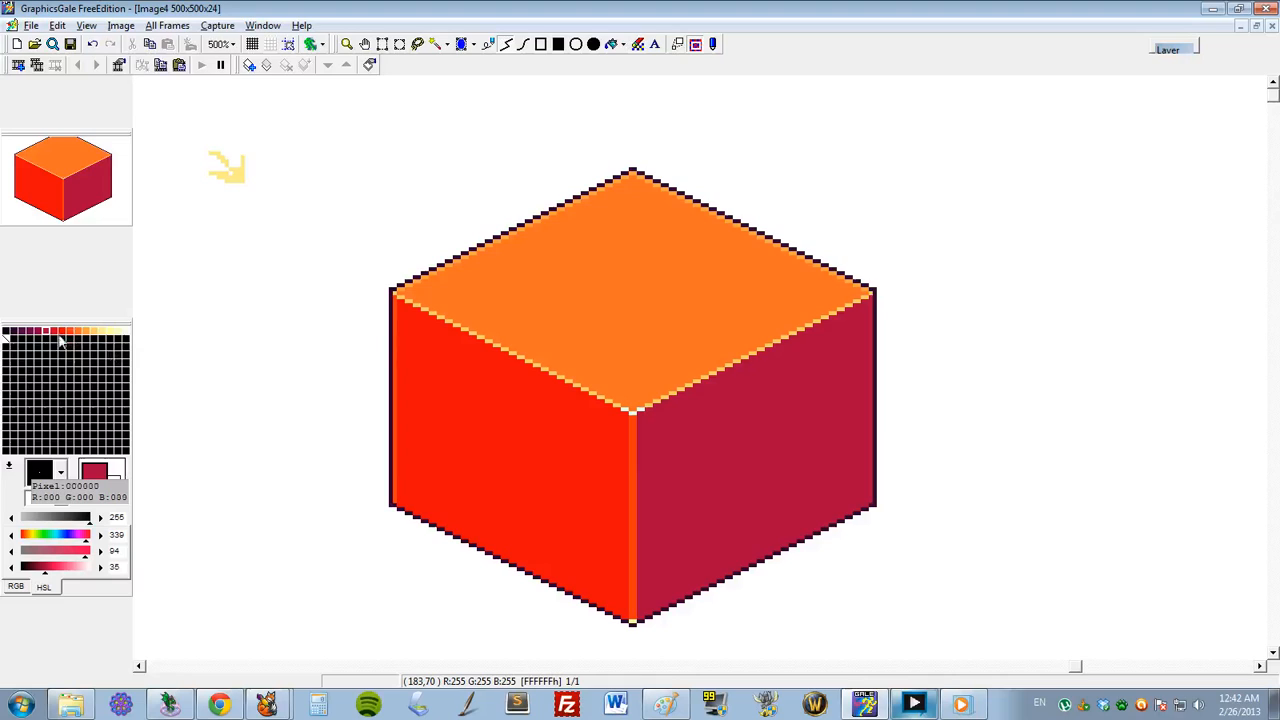
{"action": "right_click", "coordinate": [874, 318]}
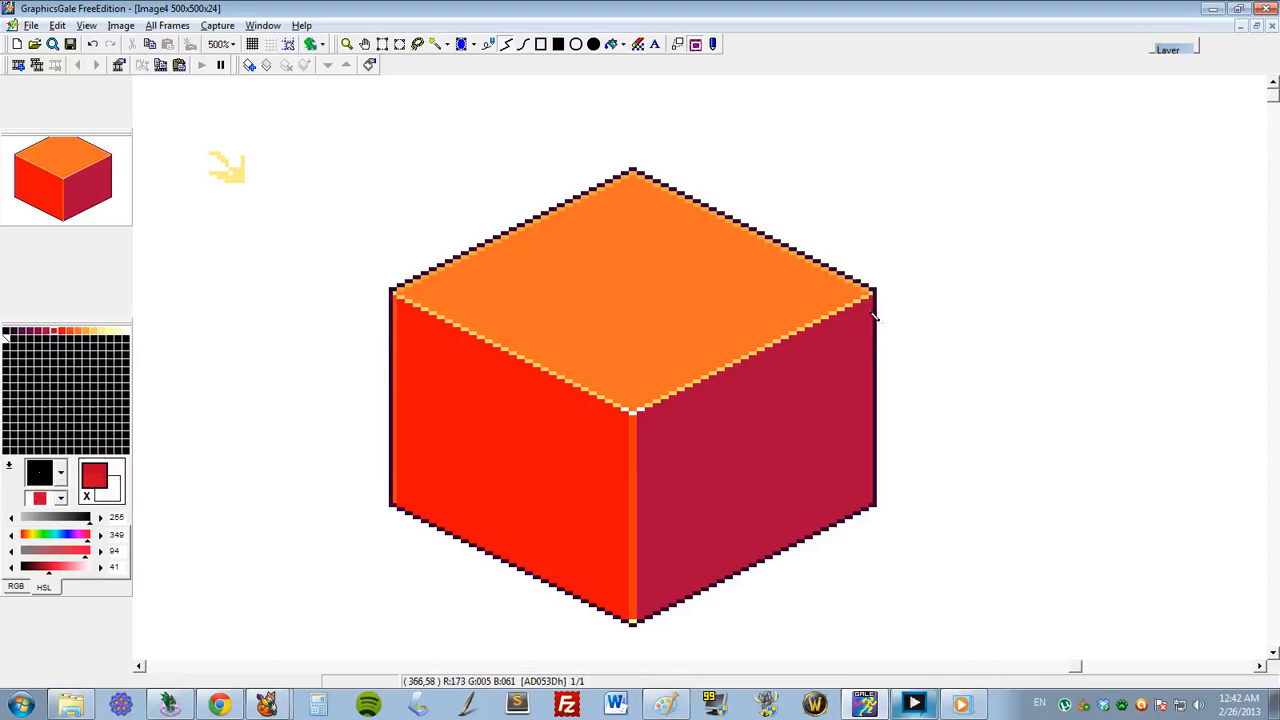
{"action": "left_click_drag", "start_coordinate": [874, 298], "coordinate": [879, 508]}
{"action": "left_click_drag", "start_coordinate": [872, 510], "coordinate": [640, 619]}
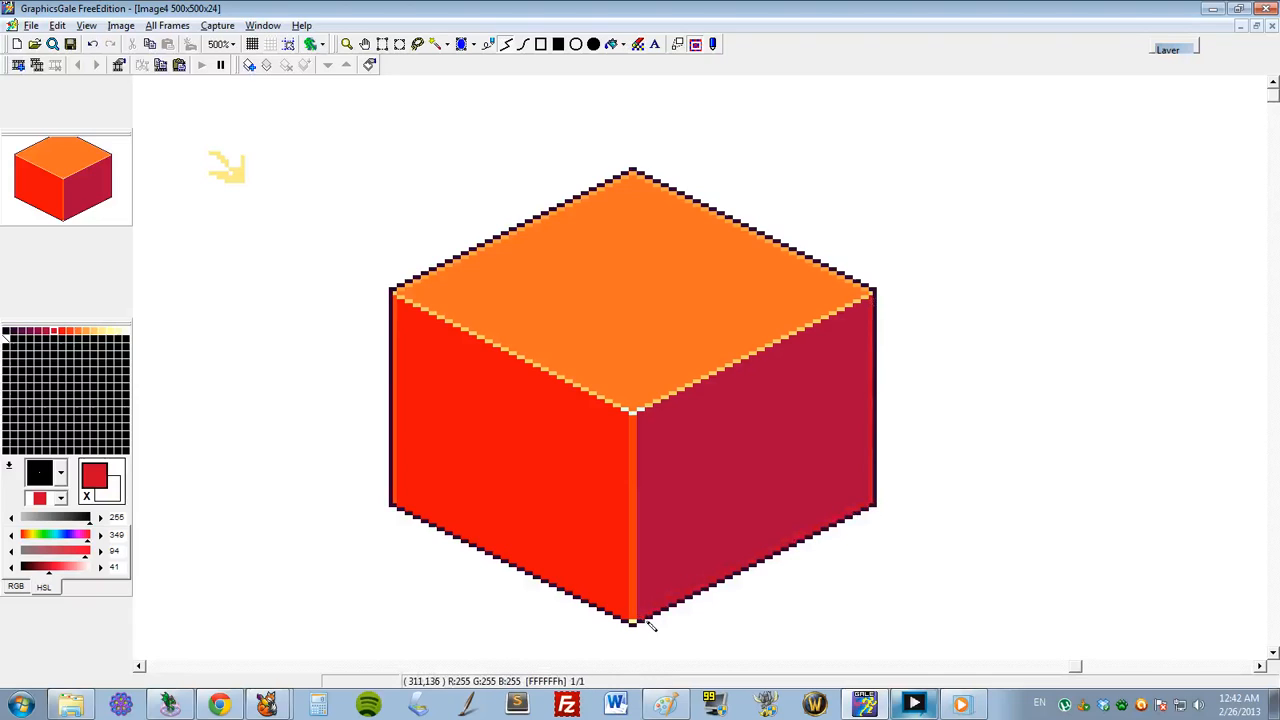
Draw an orange-red line (FF350C) along the inside of the left face's lower edge, ending at the front corner
{"action": "right_click", "coordinate": [401, 495]}
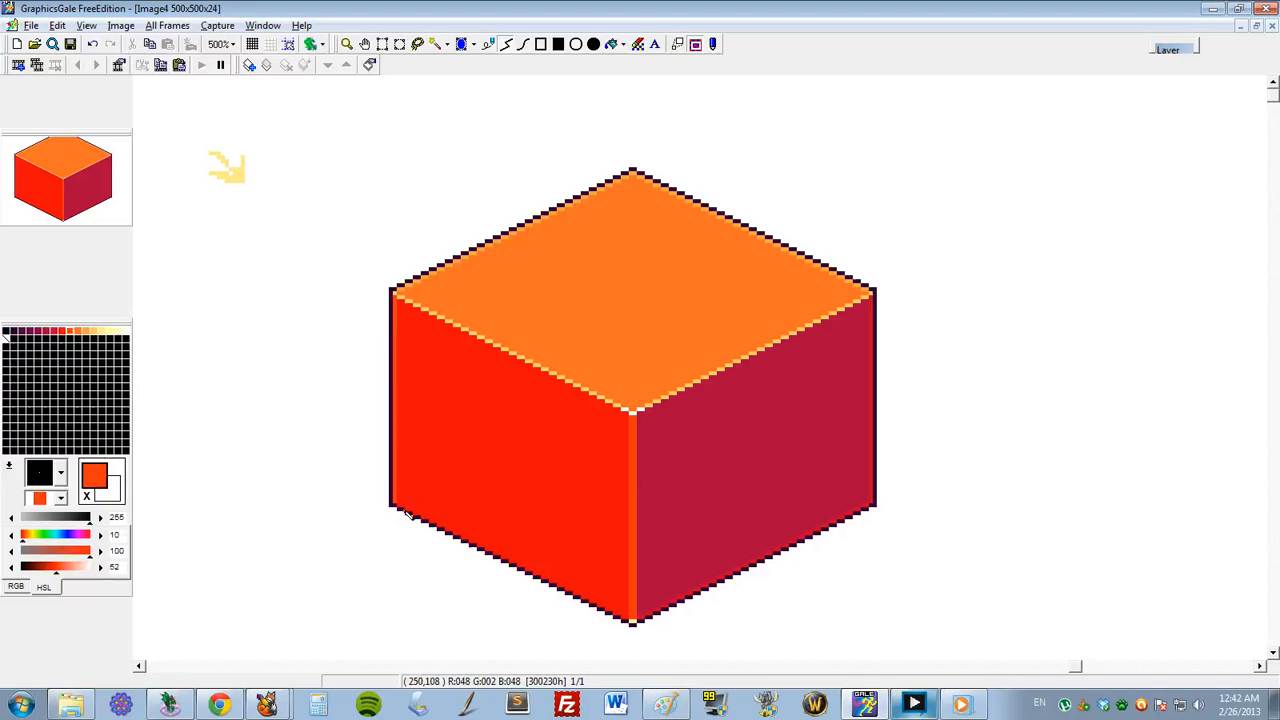
{"action": "left_click_drag", "start_coordinate": [401, 508], "coordinate": [631, 621]}
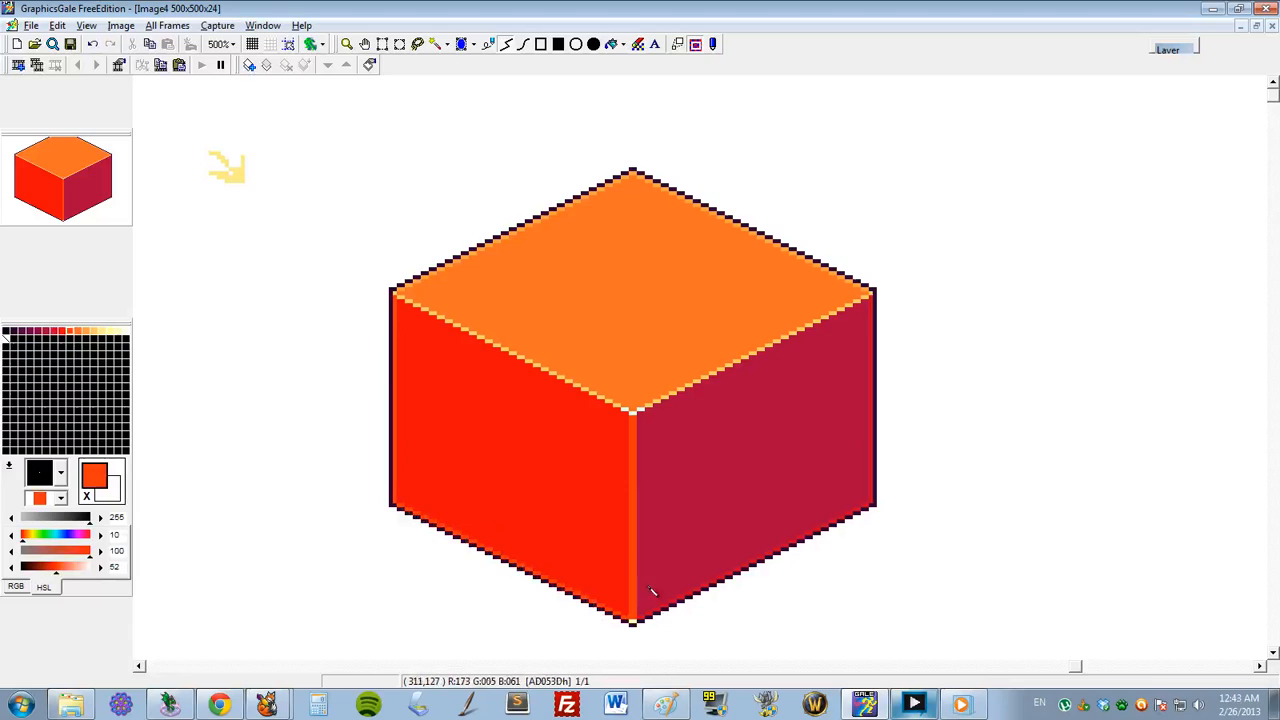
Draw a darker red shadow line (CC0627) on the left face directly beneath the highlight of its upper edge
{"action": "right_click", "coordinate": [470, 352]}
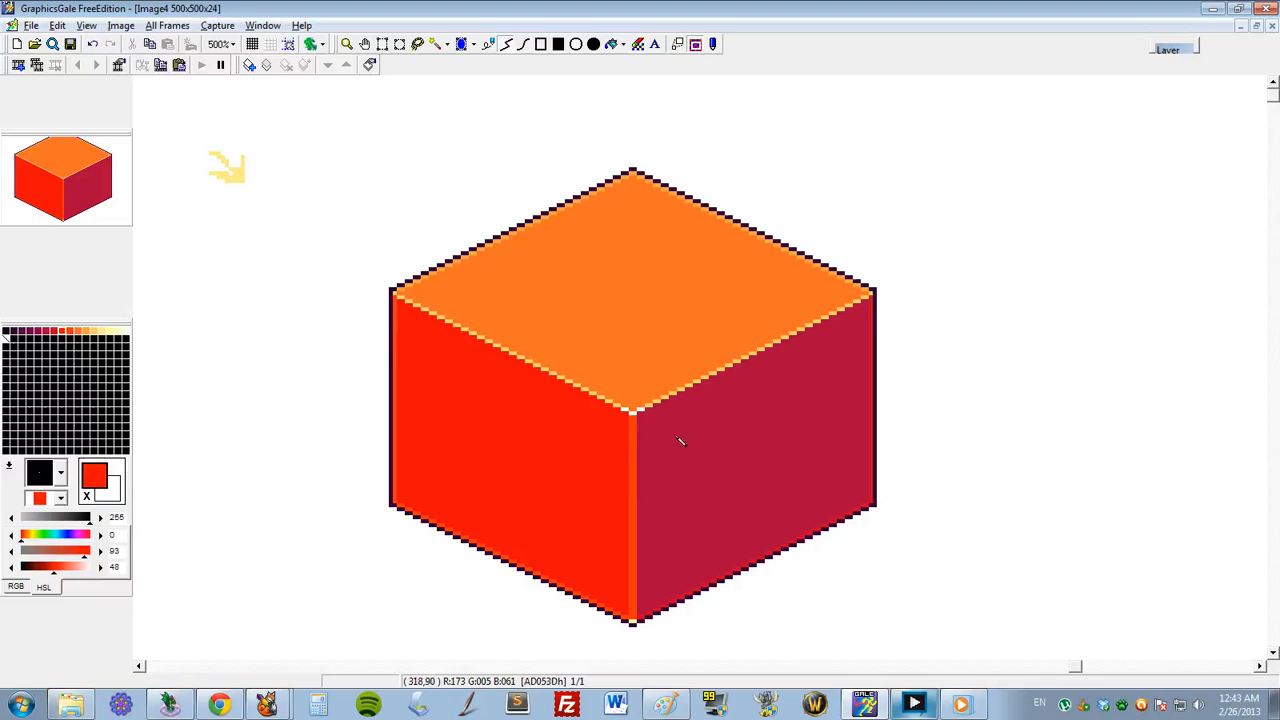
{"action": "right_click", "coordinate": [688, 442]}
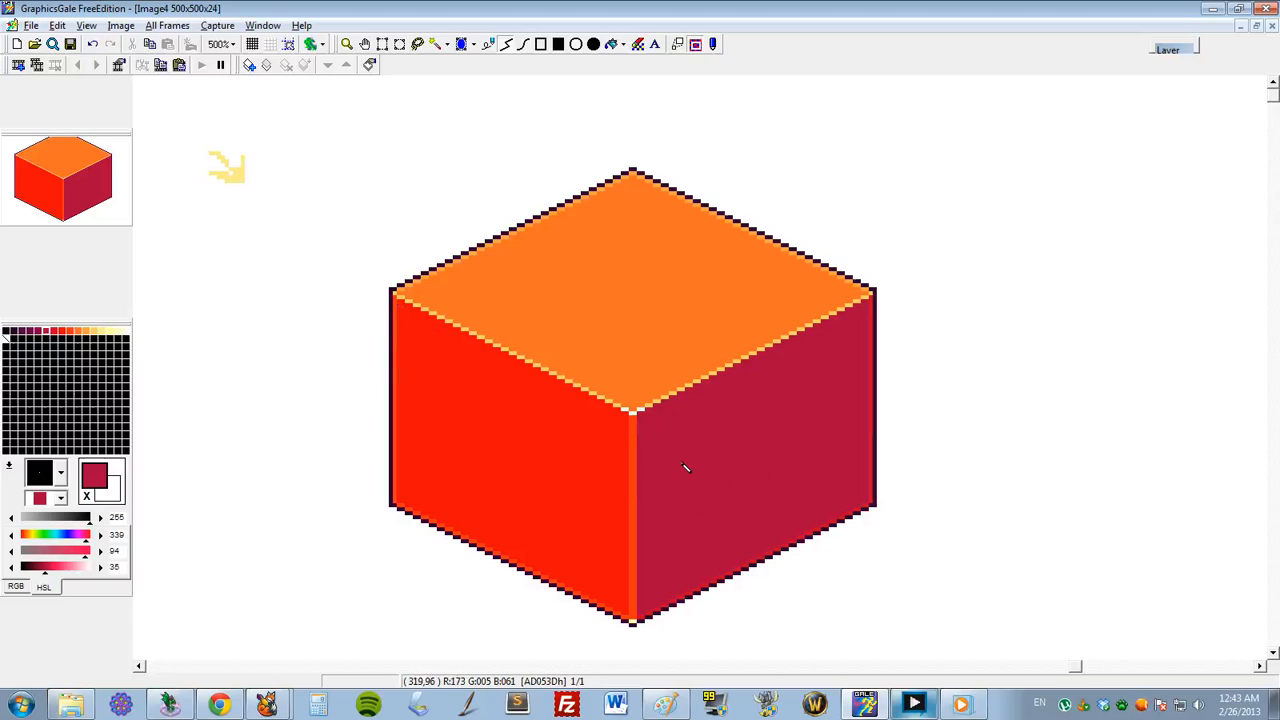
{"action": "right_click", "coordinate": [511, 432]}
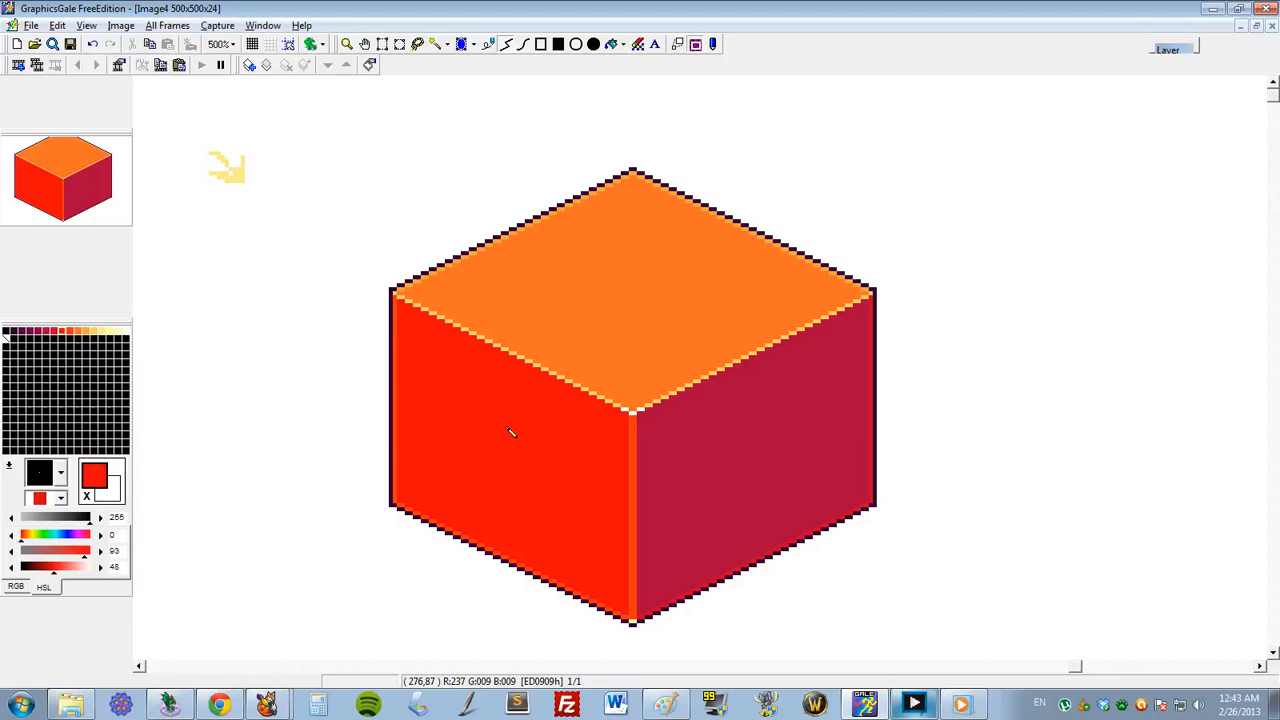
{"action": "left_click", "coordinate": [57, 338]}
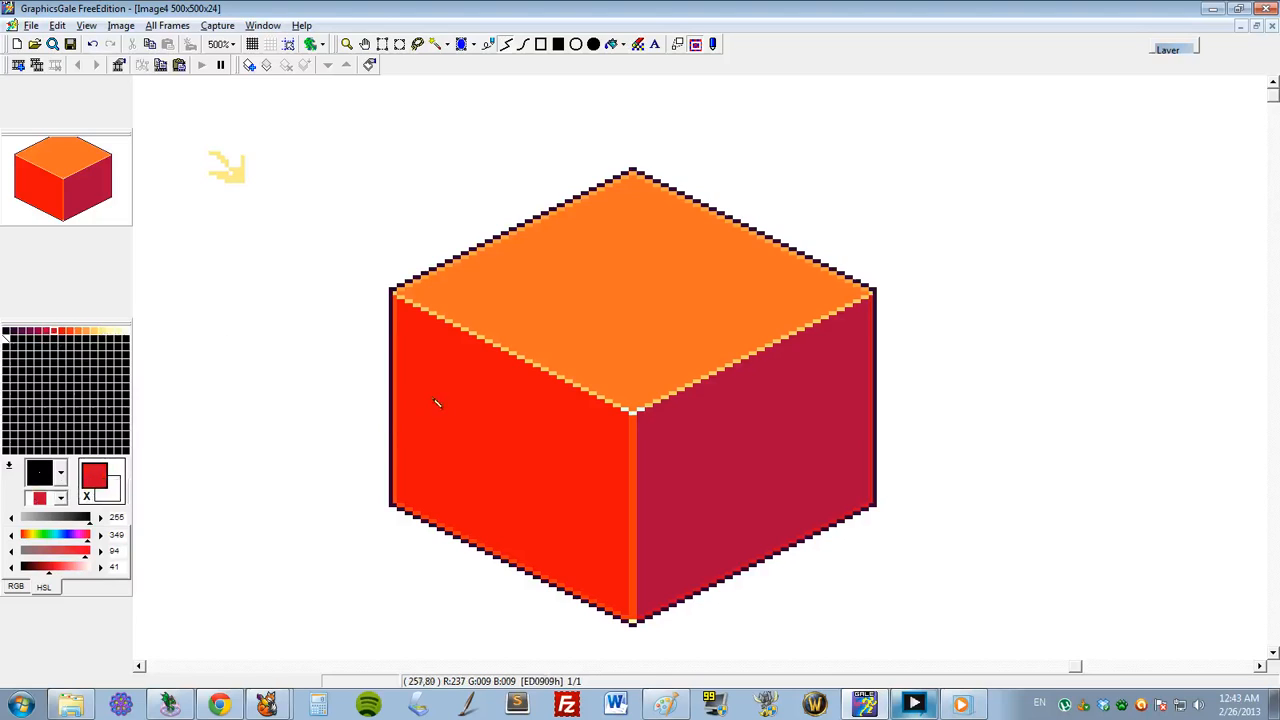
{"action": "left_click_drag", "start_coordinate": [403, 307], "coordinate": [632, 414]}
Draw a dark crimson shadow line (hue 329, saturation 99, lightness 28) on the right face beneath its upper edge highlight
{"action": "right_click", "coordinate": [664, 518]}
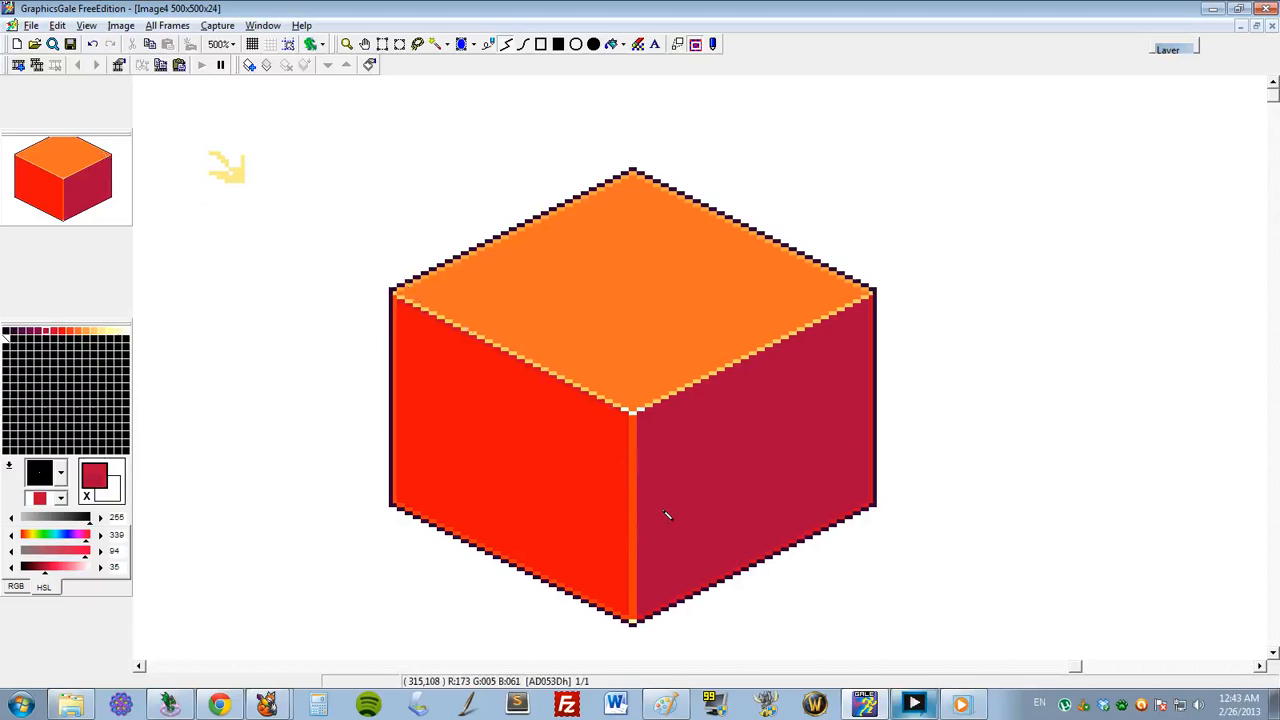
{"action": "left_click", "coordinate": [40, 331]}
{"action": "left_click_drag", "start_coordinate": [646, 415], "coordinate": [873, 306]}
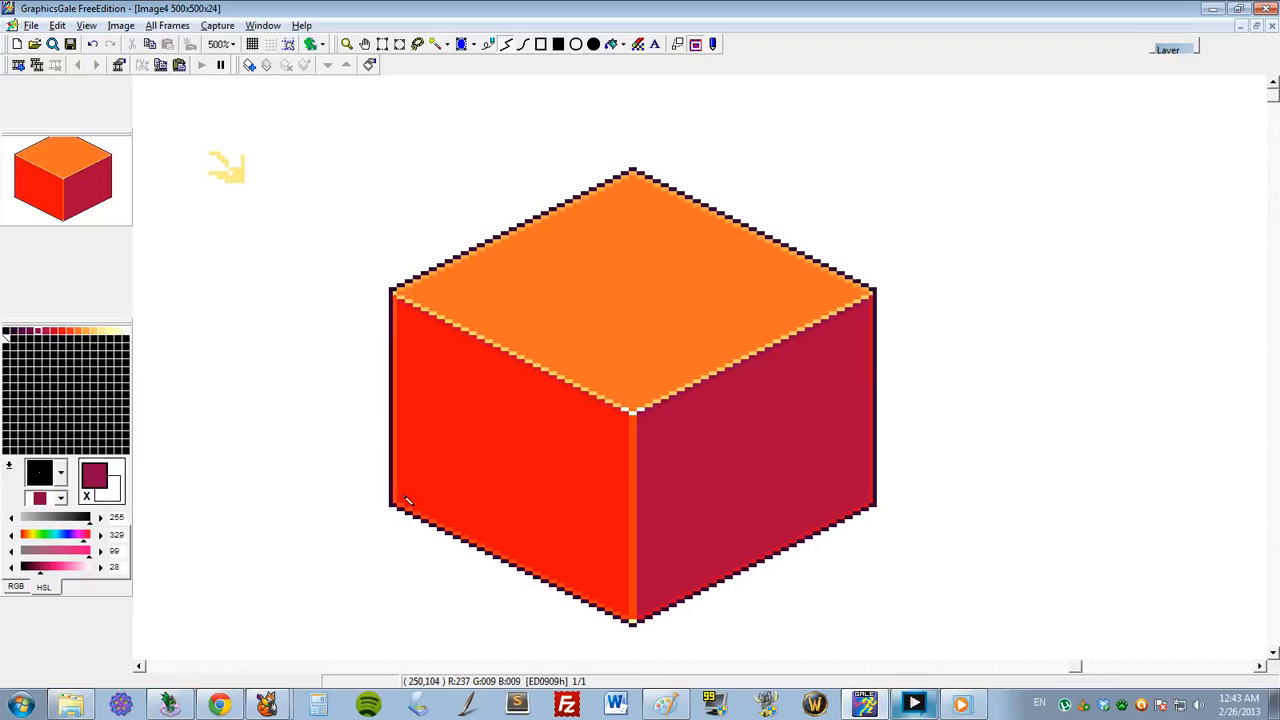
{"action": "right_click", "coordinate": [491, 349]}
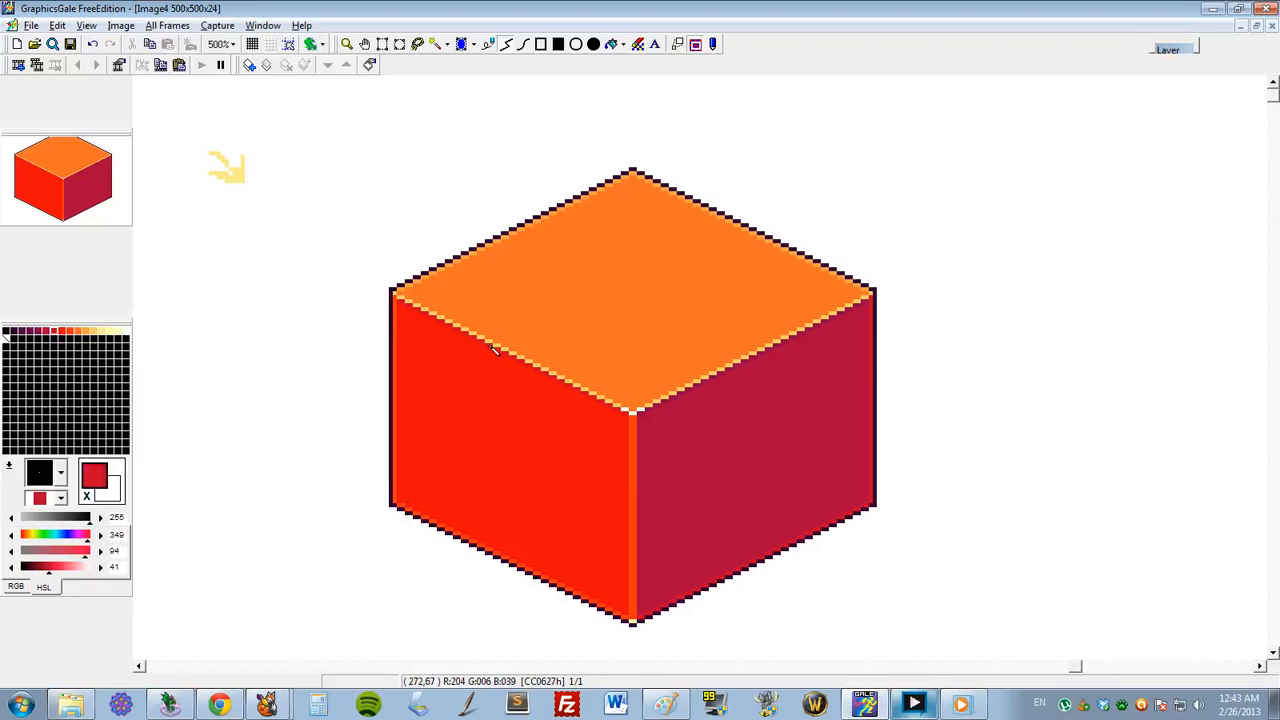
{"action": "mouse_move", "coordinate": [393, 508]}
{"action": "left_mouse_down"}
{"action": "mouse_move", "coordinate": [580, 568]}
{"action": "mouse_move", "coordinate": [630, 617]}
{"action": "left_mouse_up"}
{"action": "right_click", "coordinate": [630, 412]}
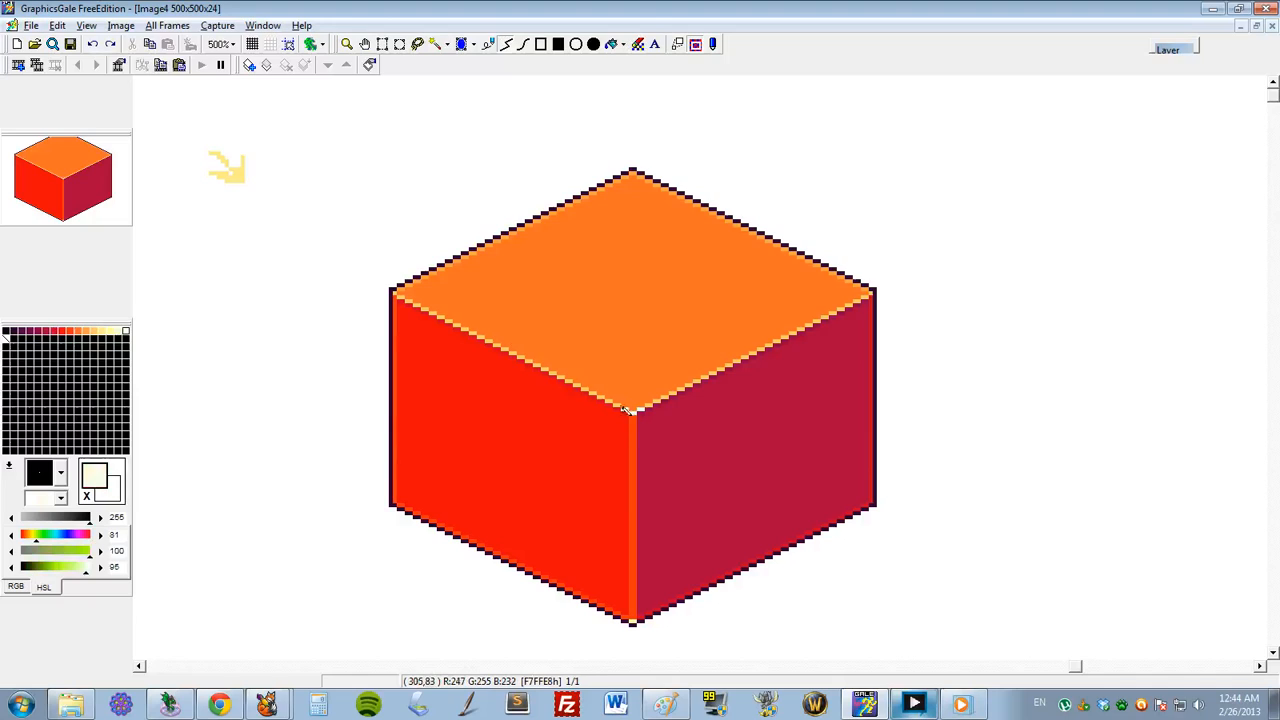
Extend the light orange highlight (FFCC68) from the top face's left corner a short way along its rear left edge
{"action": "right_click", "coordinate": [400, 293]}
{"action": "left_click_drag", "start_coordinate": [400, 293], "coordinate": [445, 275]}
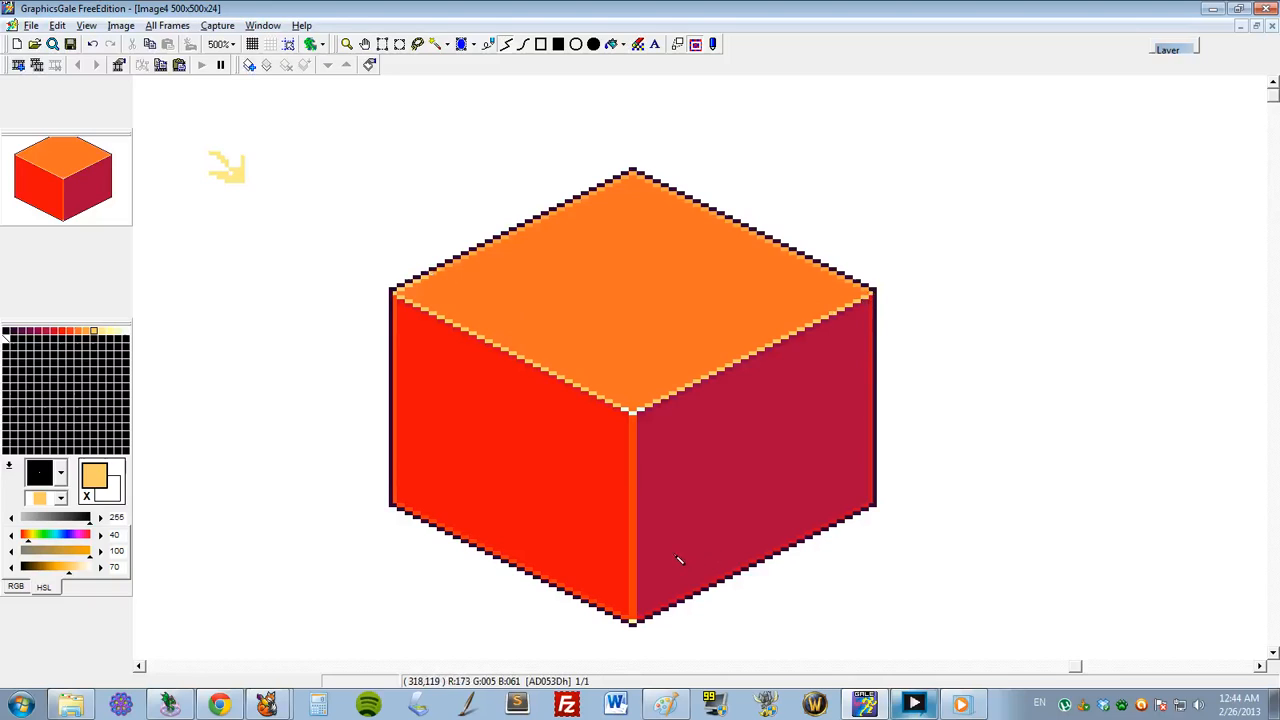
Brighten the upper part of the left face's outer vertical edge with light orange pixels fading down into broken orange dashes
{"action": "right_click", "coordinate": [398, 326]}
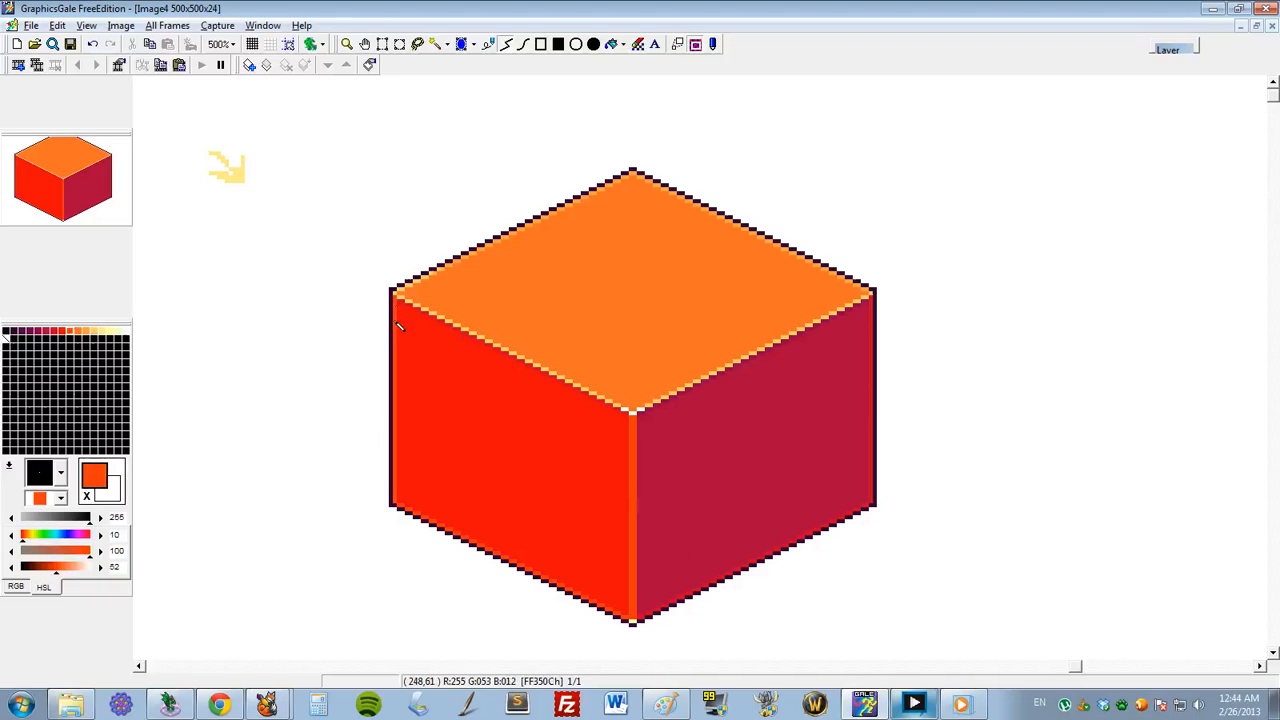
{"action": "left_click", "coordinate": [86, 331]}
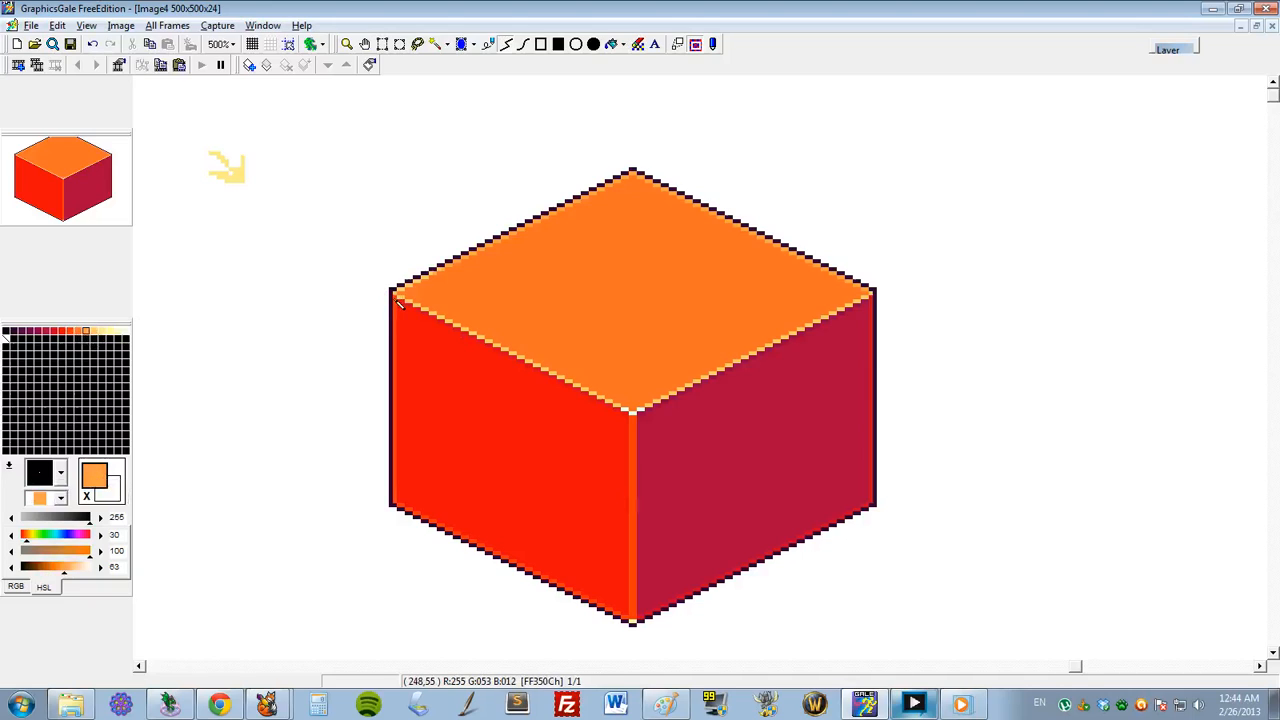
{"action": "left_click_drag", "start_coordinate": [398, 303], "coordinate": [399, 306]}
{"action": "left_click", "coordinate": [78, 331]}
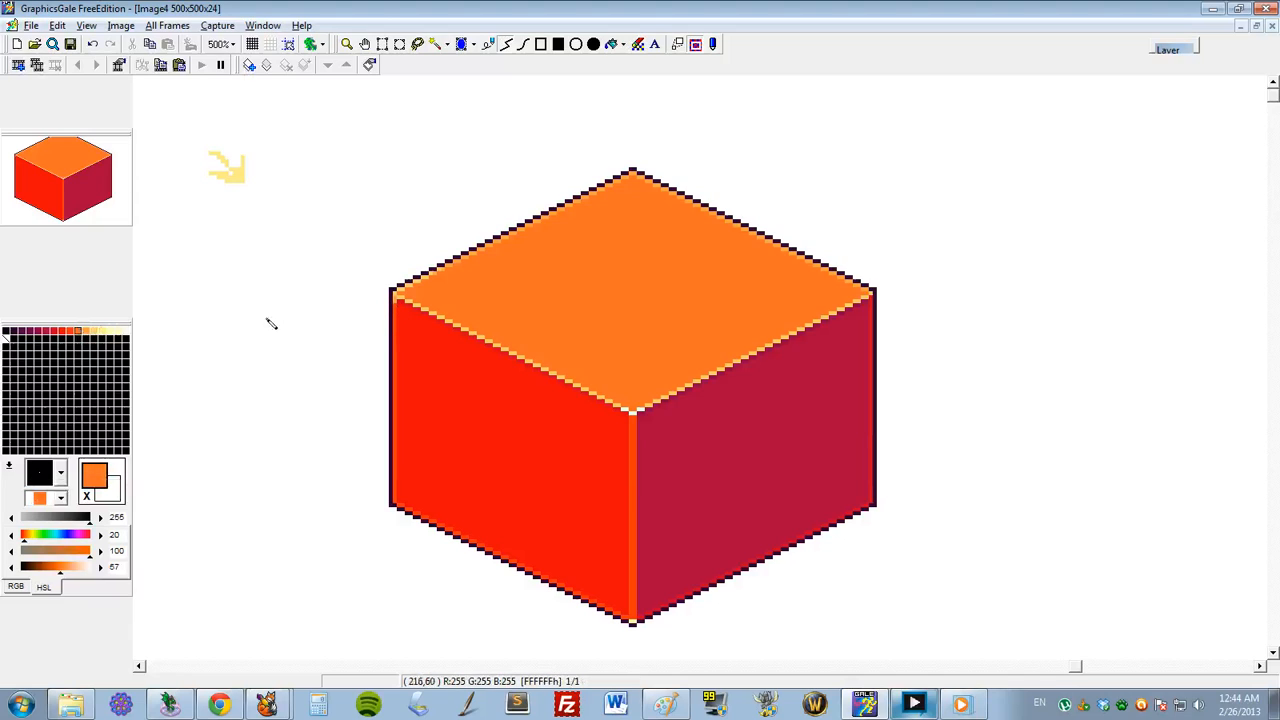
{"action": "left_click_drag", "start_coordinate": [400, 318], "coordinate": [399, 393]}
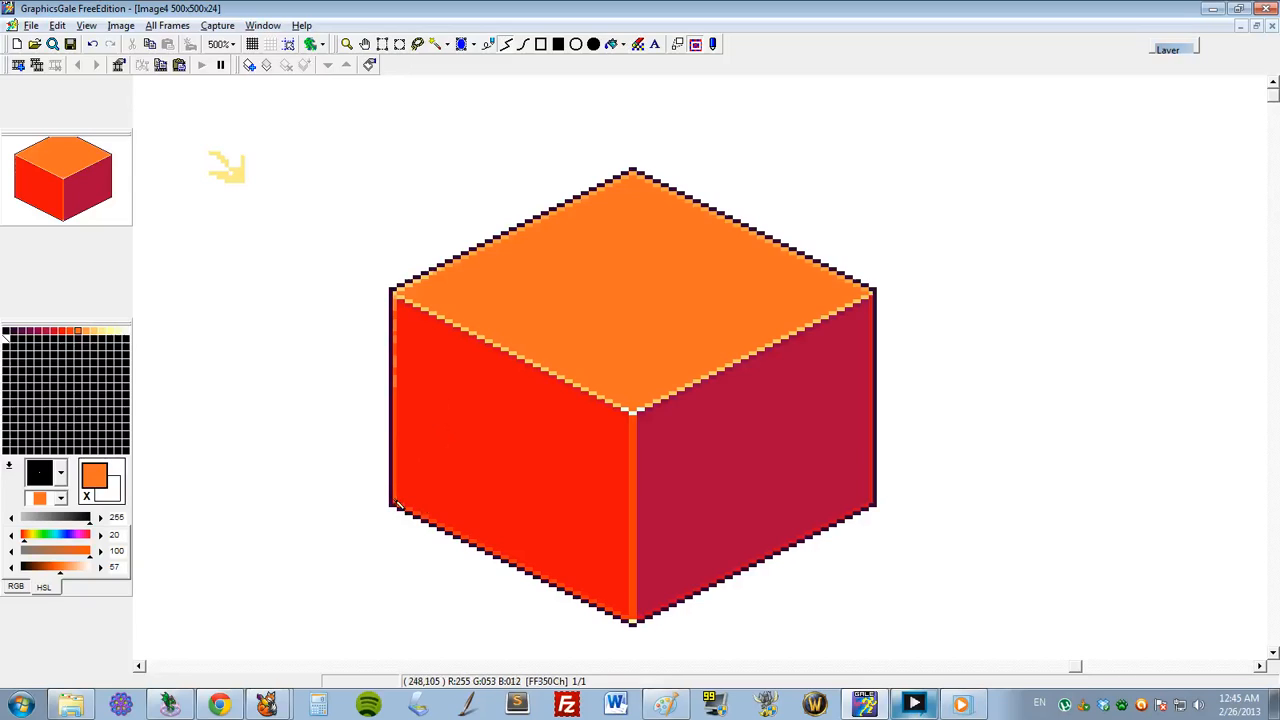
{"action": "right_click", "coordinate": [400, 306]}
{"action": "left_click", "coordinate": [400, 306]}
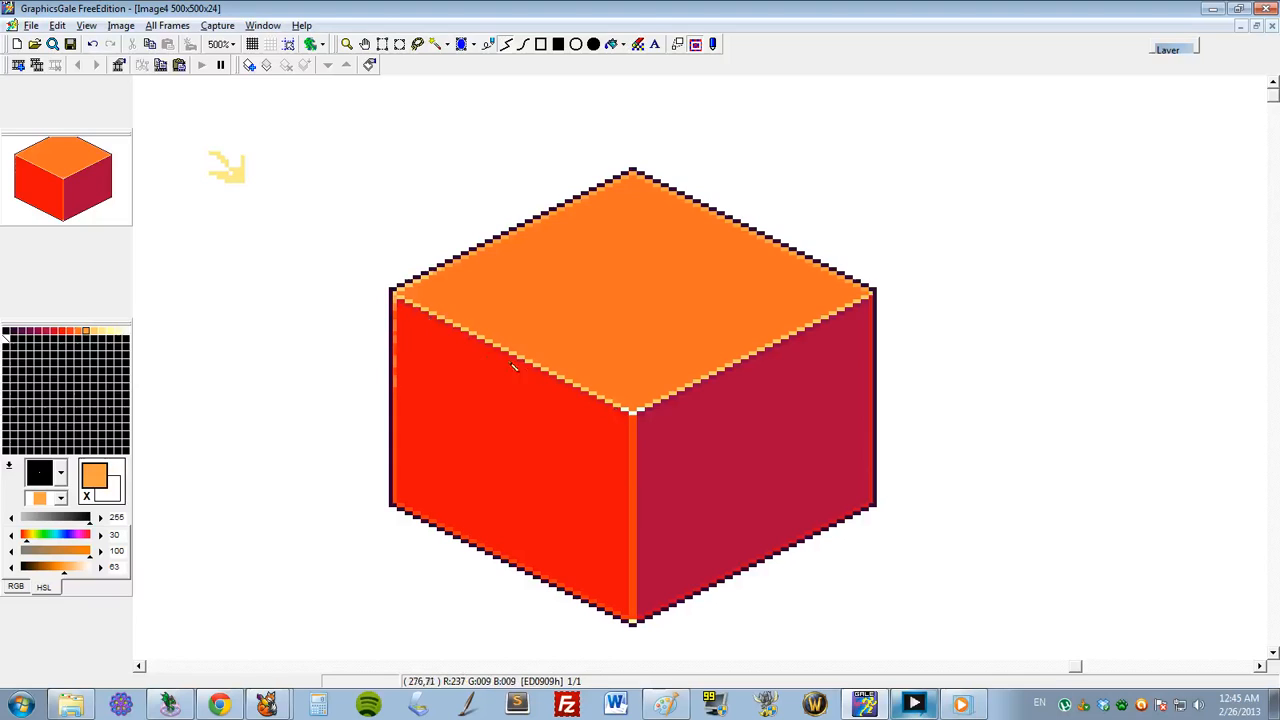
{"action": "right_click", "coordinate": [537, 435]}
{"action": "right_click", "coordinate": [616, 363]}
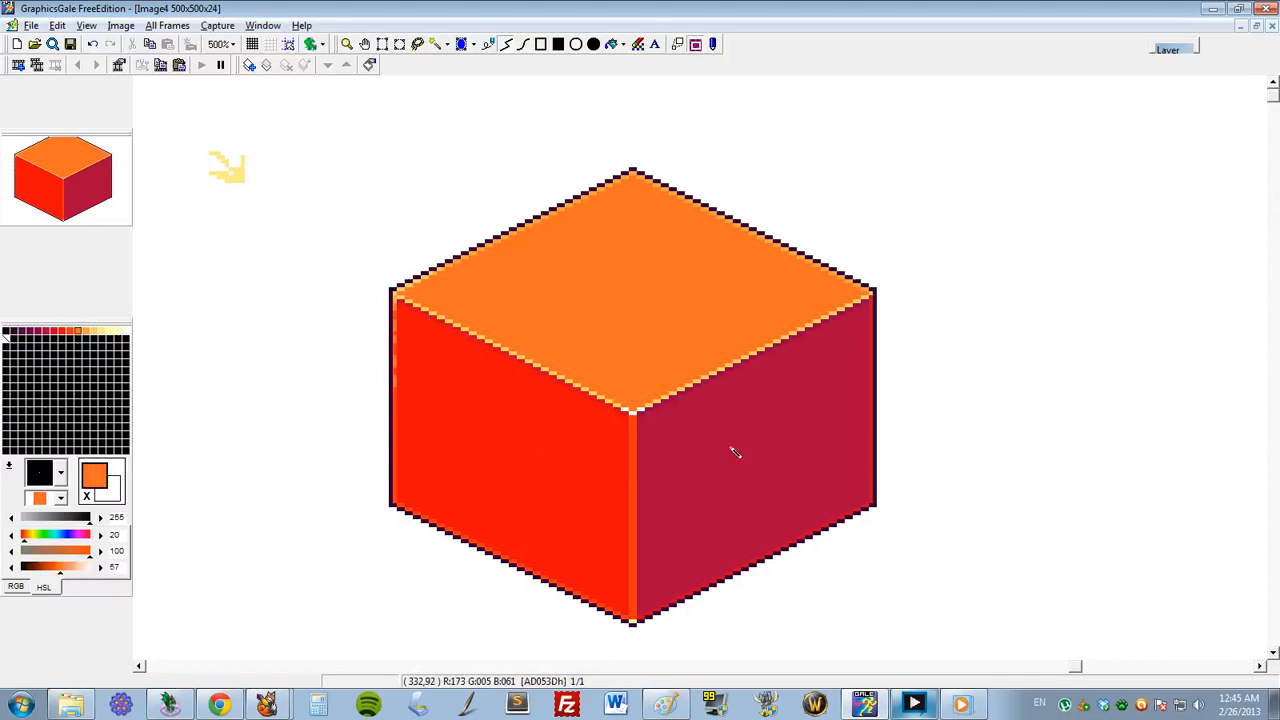
{"action": "right_click", "coordinate": [735, 452]}
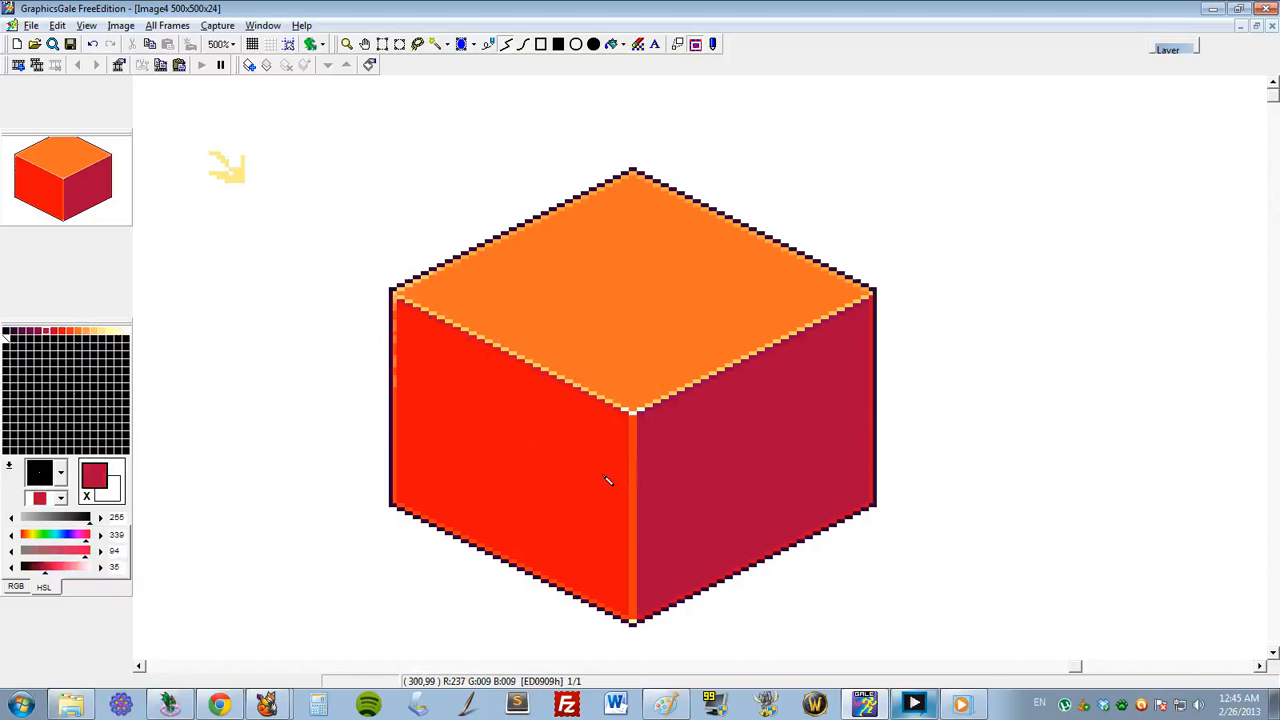
Add light orange (FFCC68) below the near-white front corner highlight, and recolour the pale yellow lowest corner with orange-red (FF350C)
{"action": "right_click", "coordinate": [630, 410]}
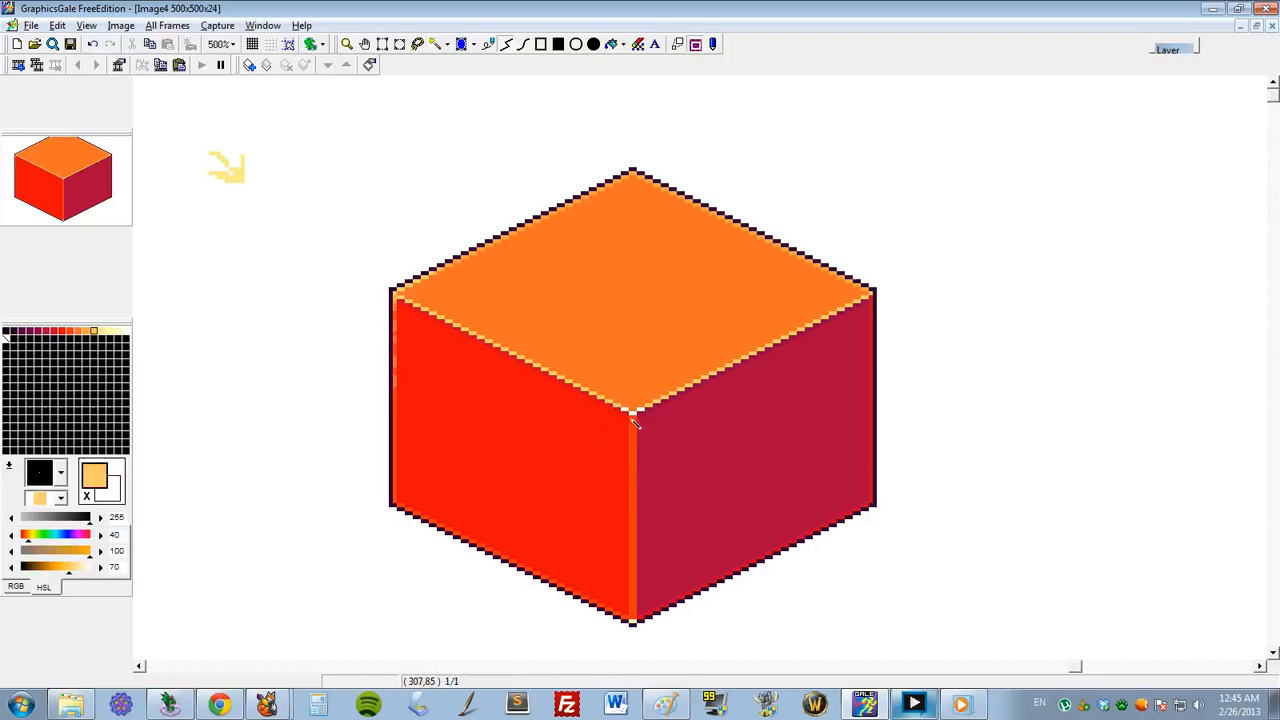
{"action": "left_click", "coordinate": [633, 418]}
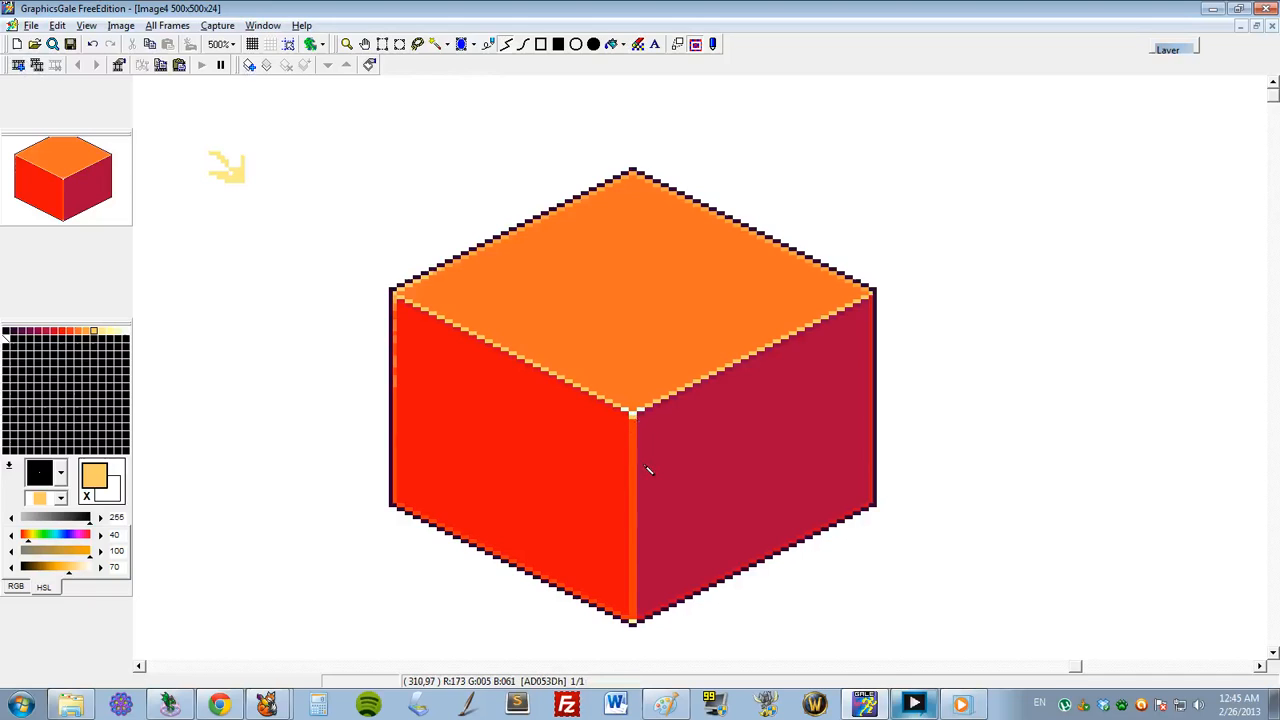
{"action": "right_click", "coordinate": [634, 616]}
{"action": "left_click", "coordinate": [634, 620]}
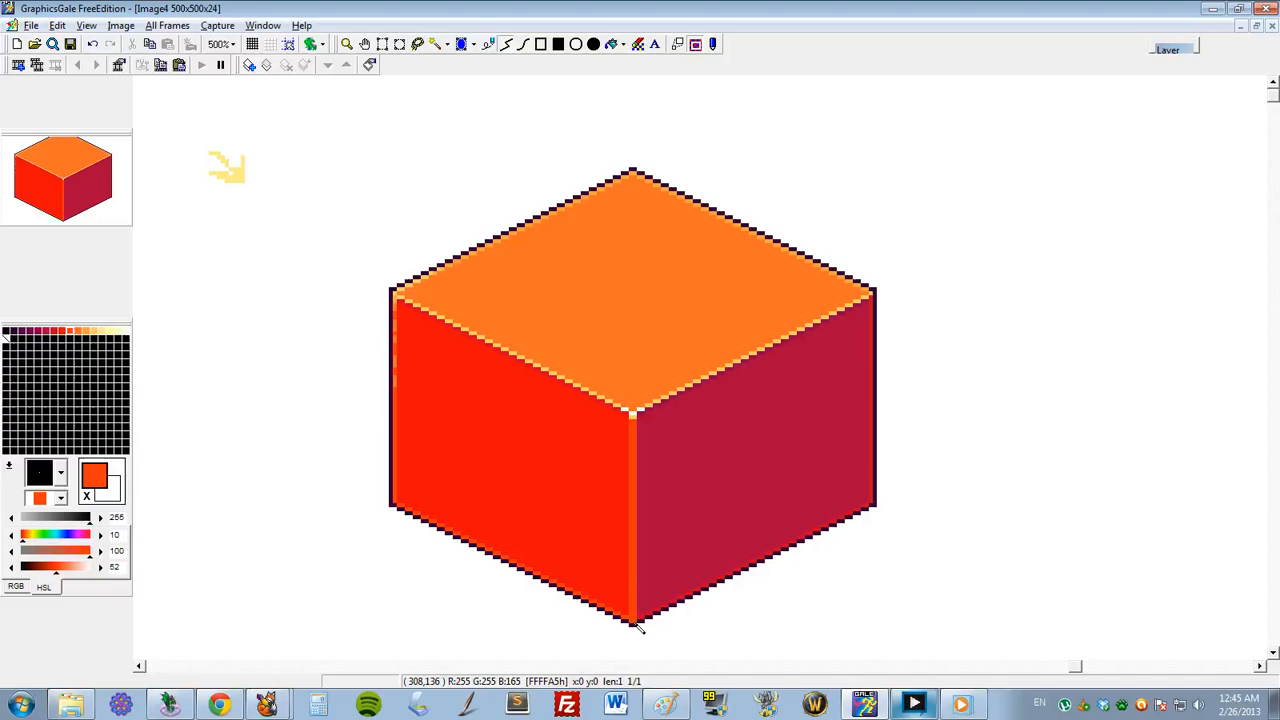